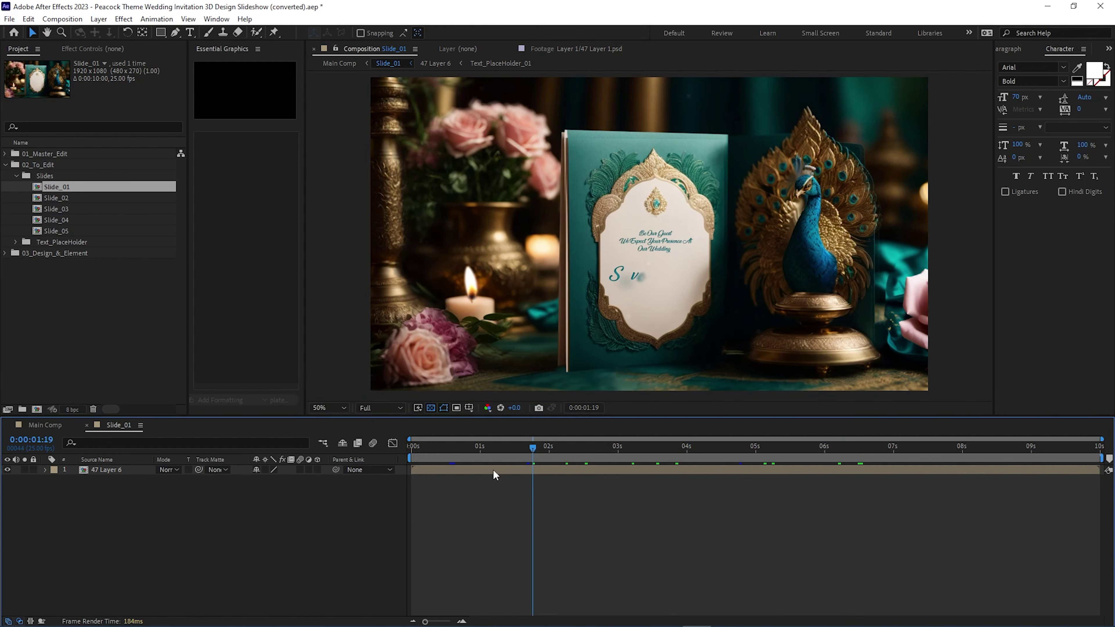
Step: Preview the Slide_01 animation by scrubbing through its timeline and set the preview resolution to Quarter
drag(451, 453, 689, 457)
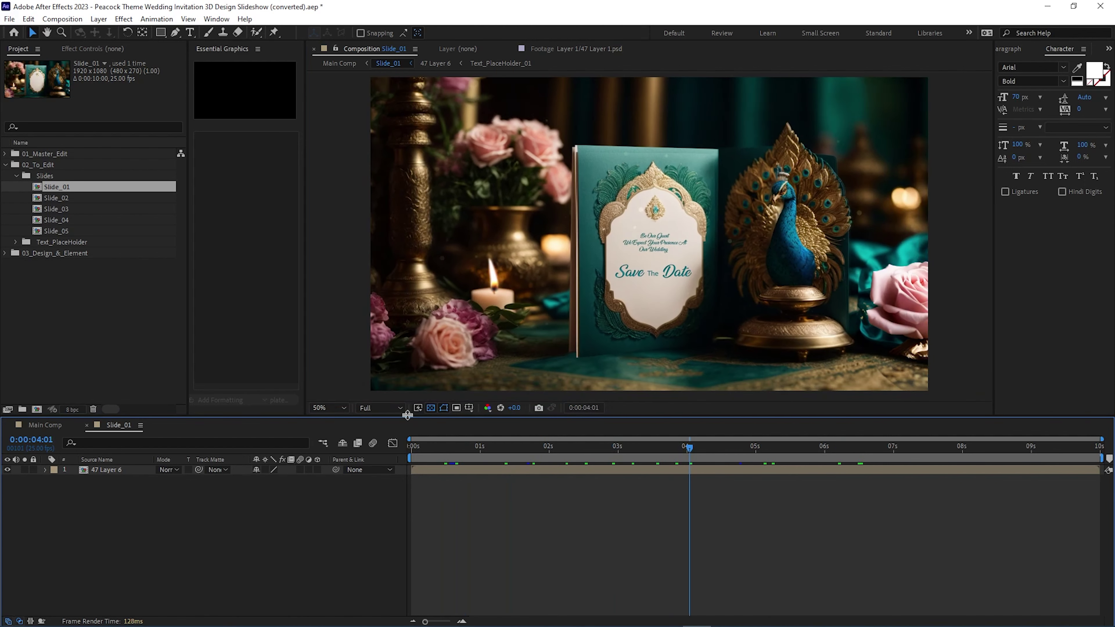
click(383, 410)
click(380, 474)
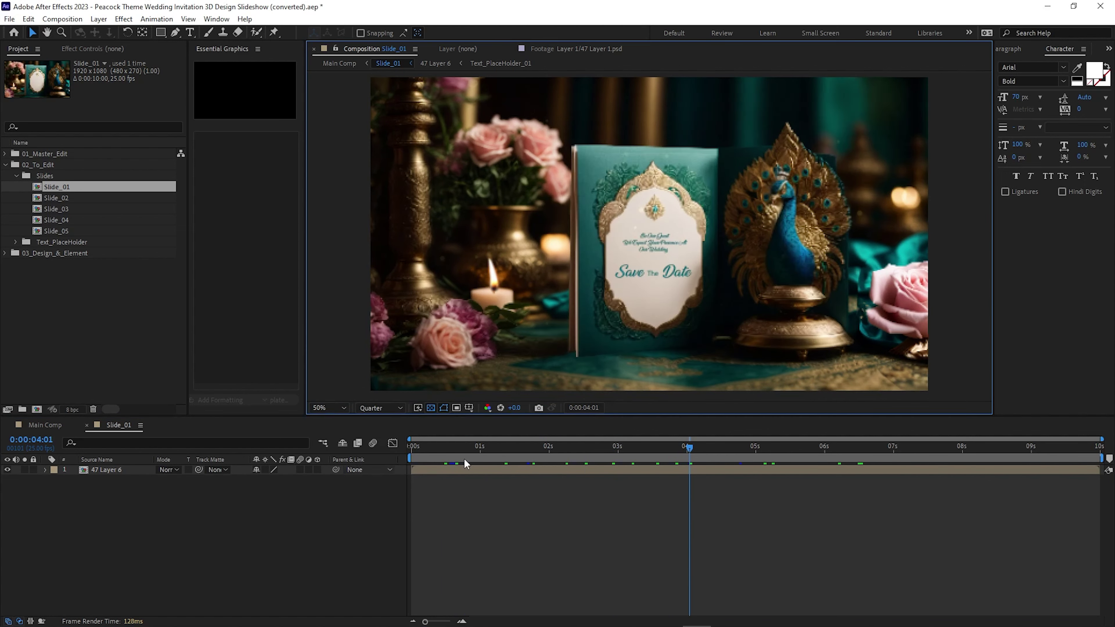
drag(546, 444, 524, 446)
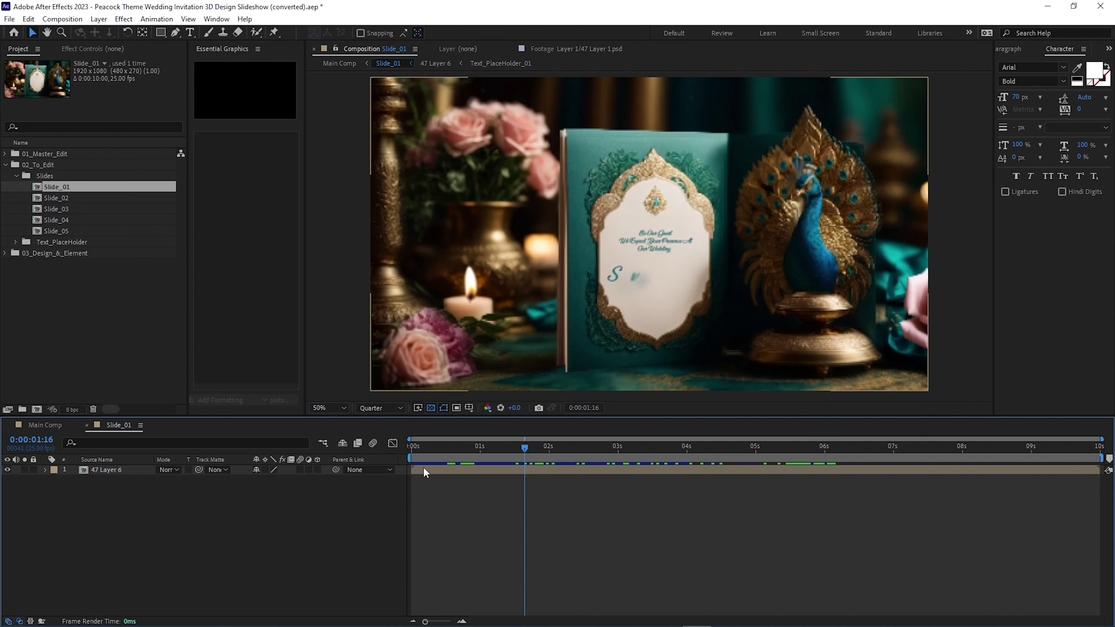
Step: Open the nested 47 Layer 6 composition and preview its animation, ending with the current time at 0:00:04:22
double_click(437, 466)
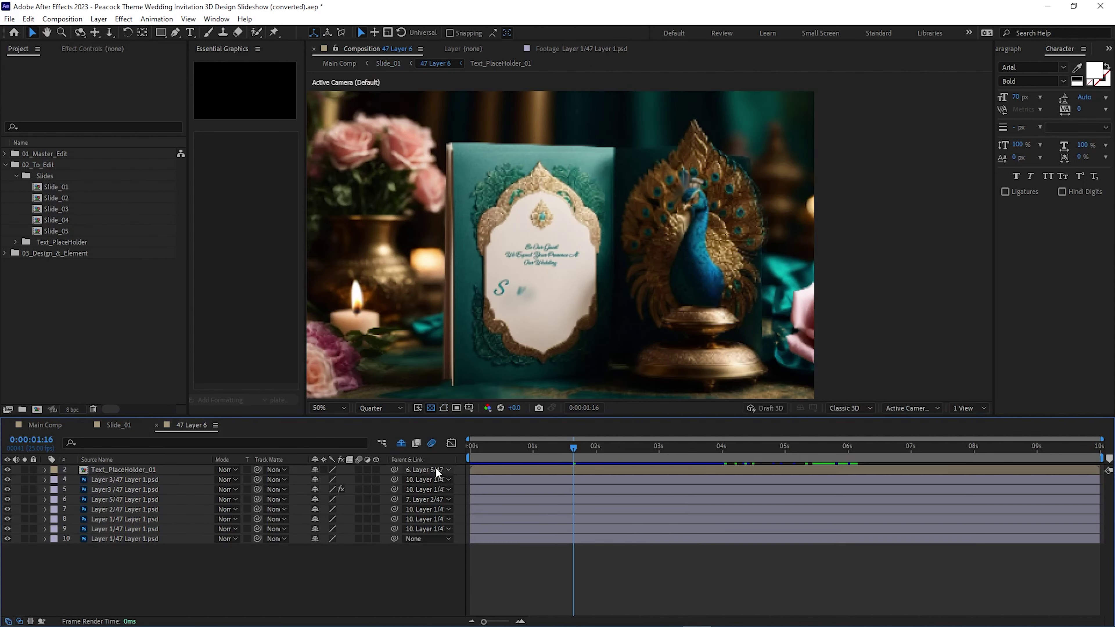
click(501, 449)
key(space)
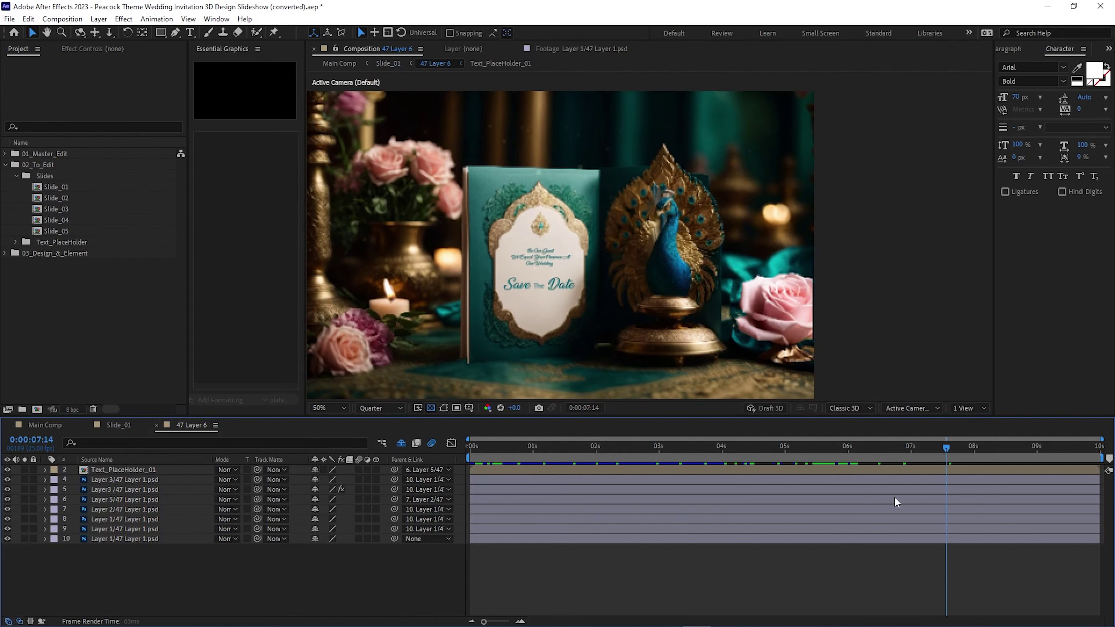
key(space)
click(777, 518)
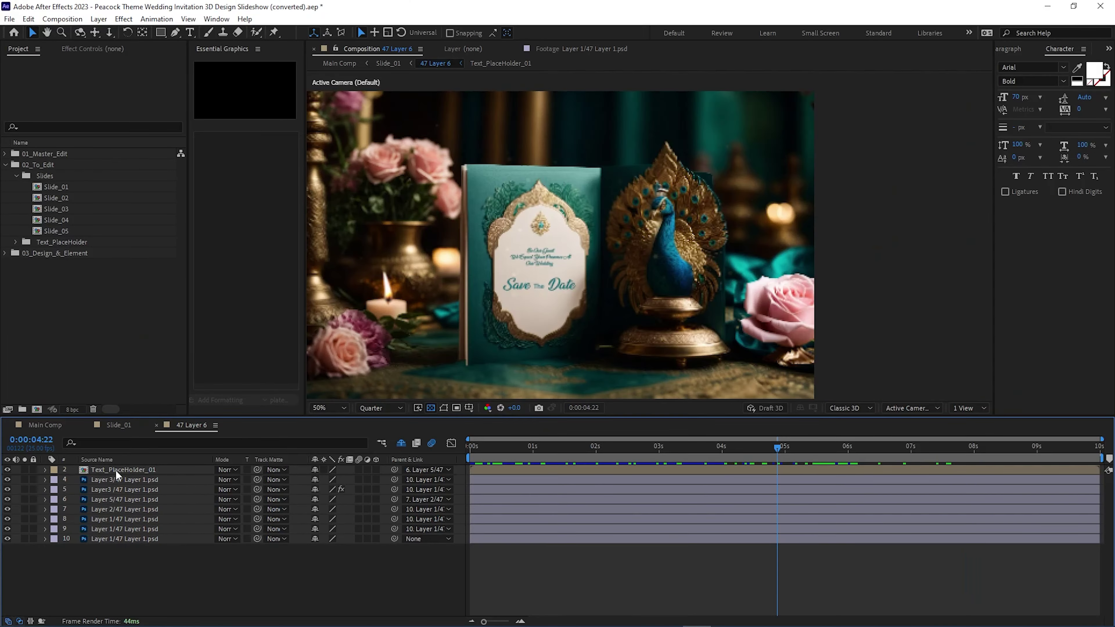
Step: Open the Text_PlaceHolder_01 composition and show its text on an opaque background at Full preview resolution
click(169, 461)
double_click(119, 470)
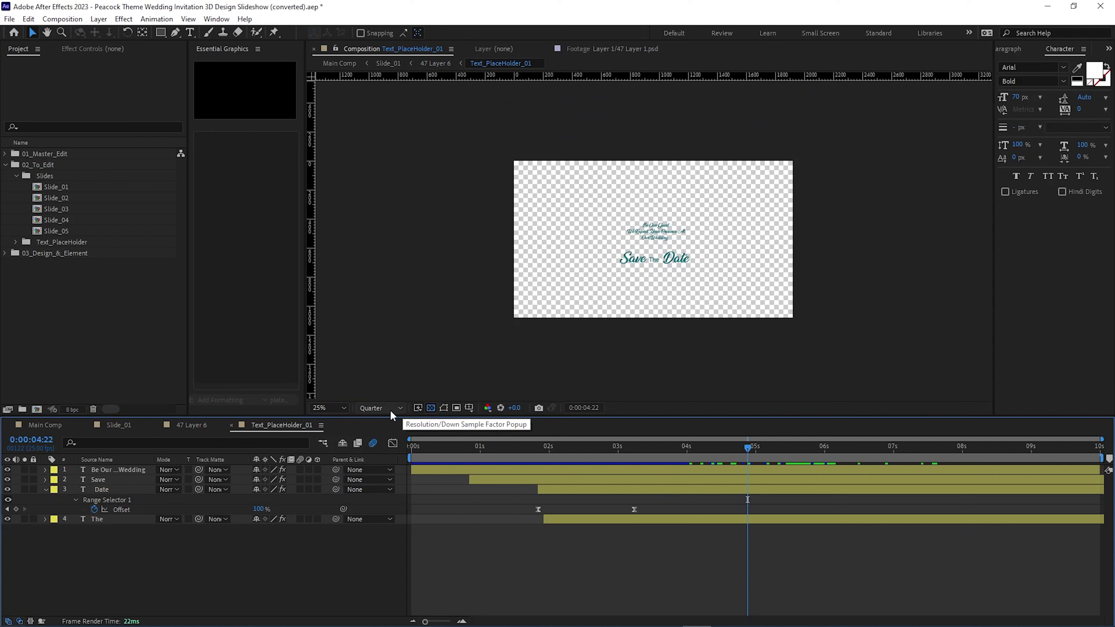
click(430, 408)
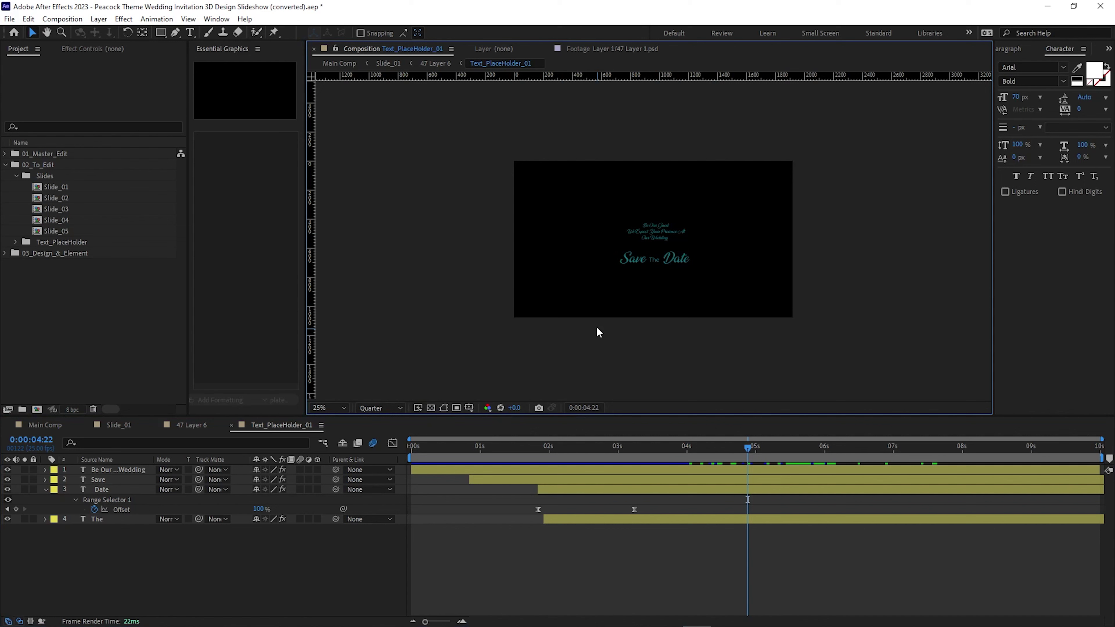
click(374, 407)
click(391, 429)
scroll(640, 236, up, 4)
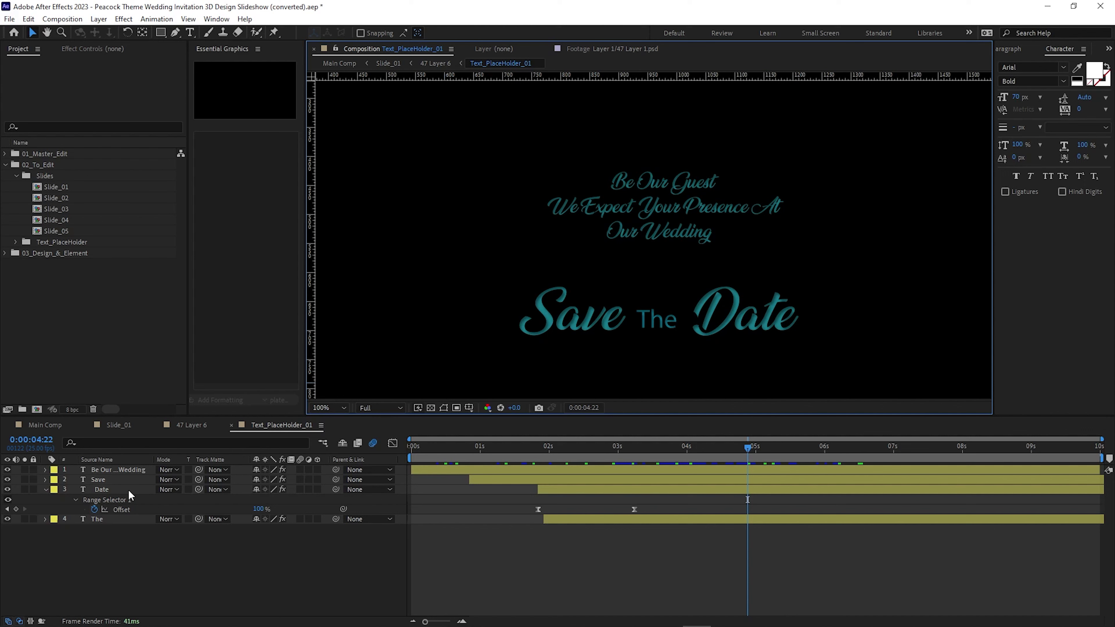
Step: Replace the text of the Date layer with "day"
click(121, 481)
double_click(511, 483)
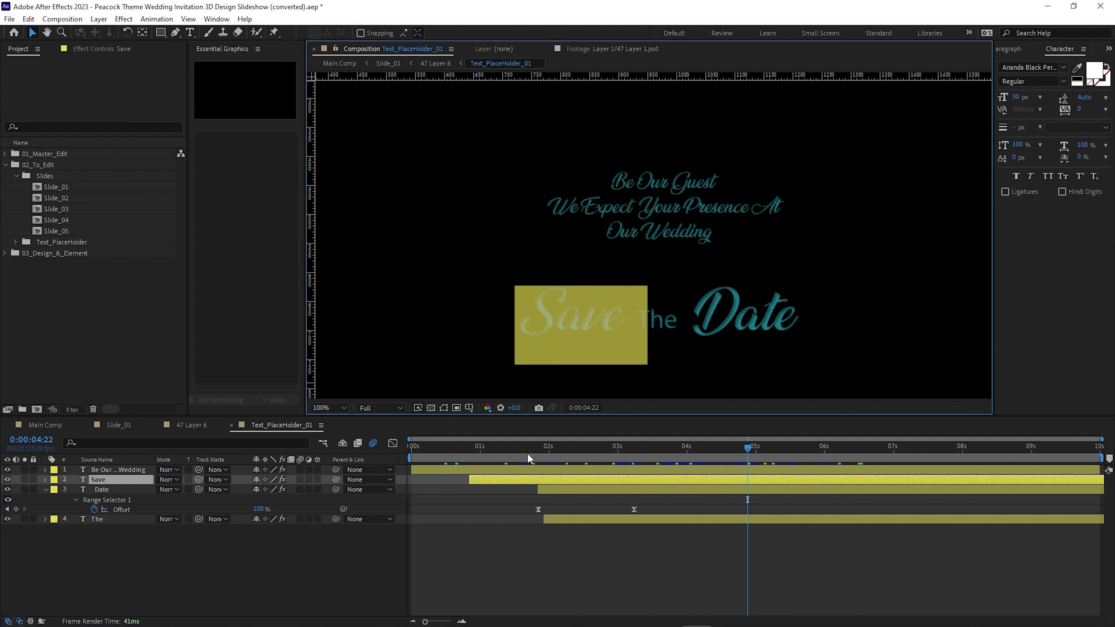
click(732, 487)
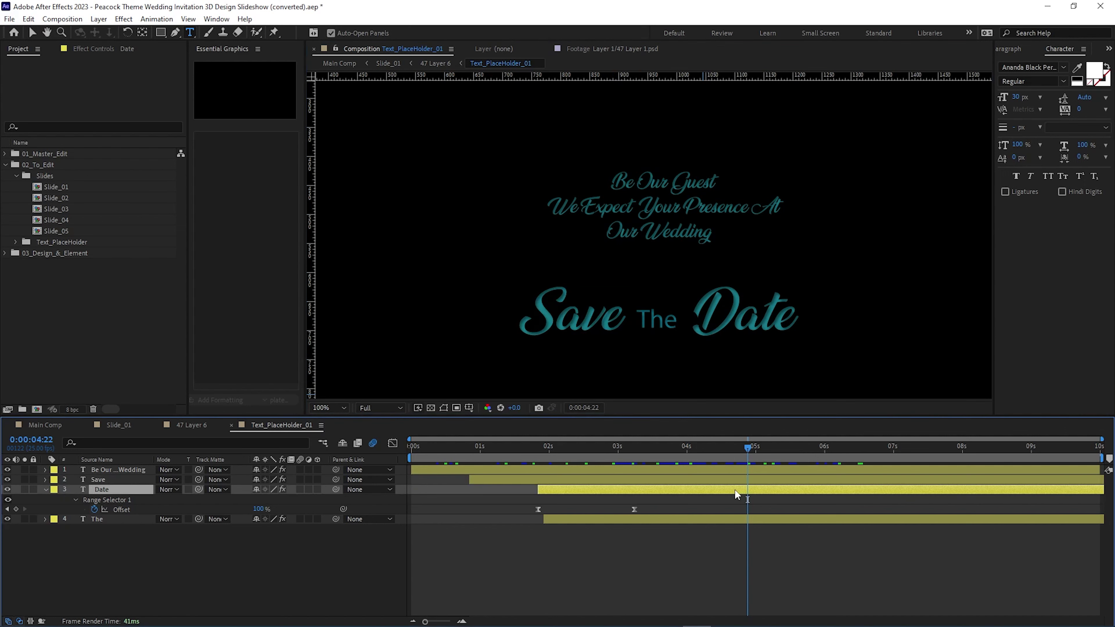
double_click(732, 486)
click(707, 318)
double_click(708, 317)
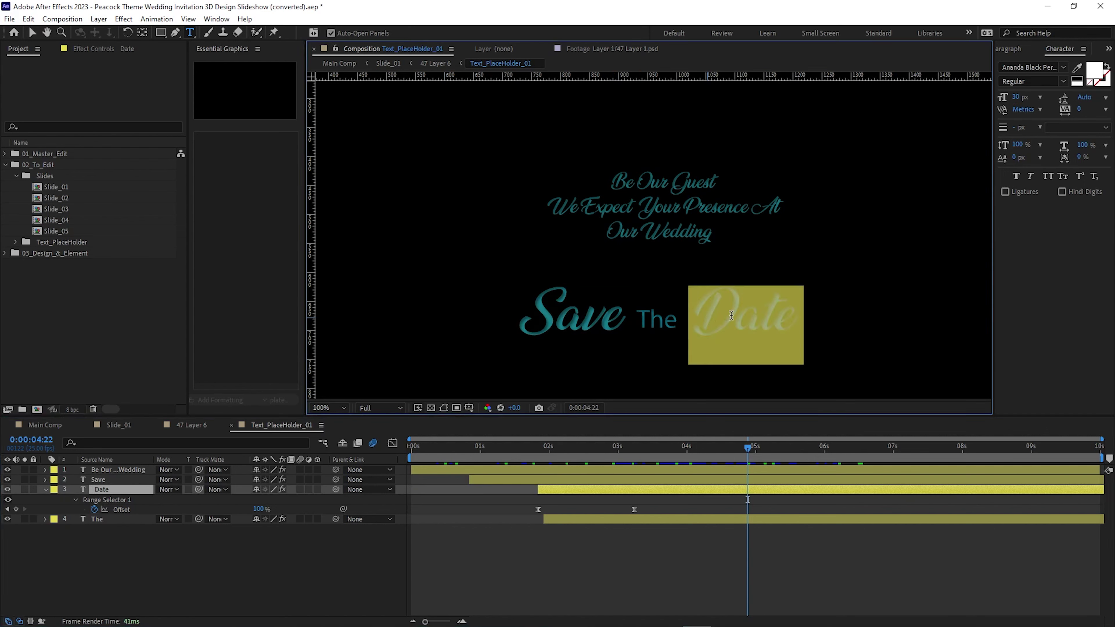
text(day)
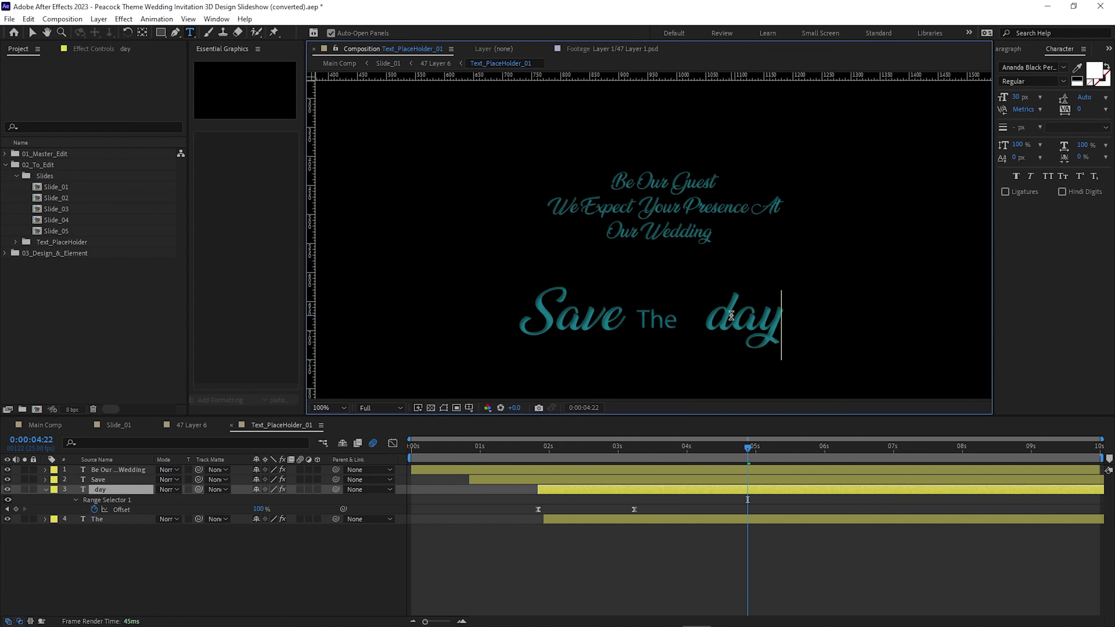
Step: Change the wording of that text layer back to "Date"
key(BackSpace)
key(BackSpace)
key(BackSpace)
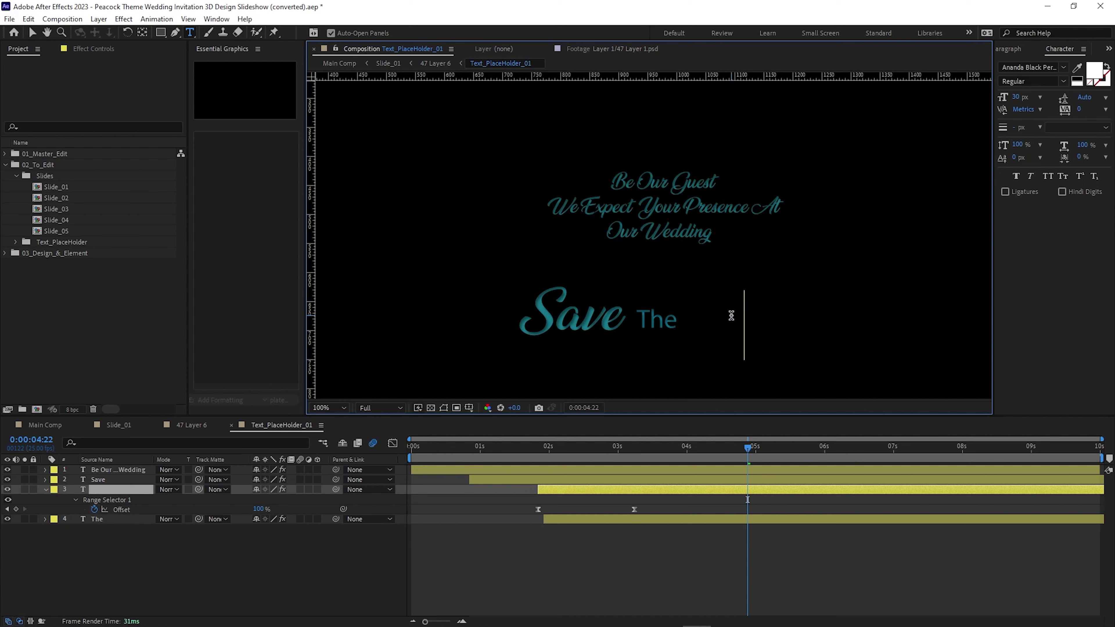
text(Date)
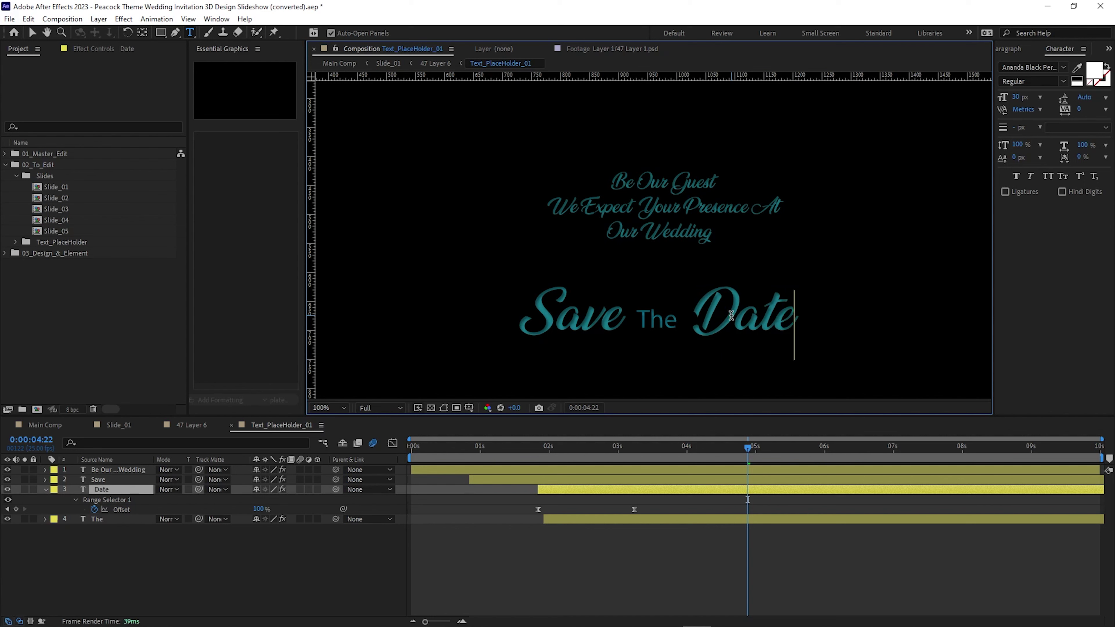
Step: Review the text layers in Text_PlaceHolder_01 and scrub through their animation to about 0:00:05:24
click(740, 488)
click(714, 472)
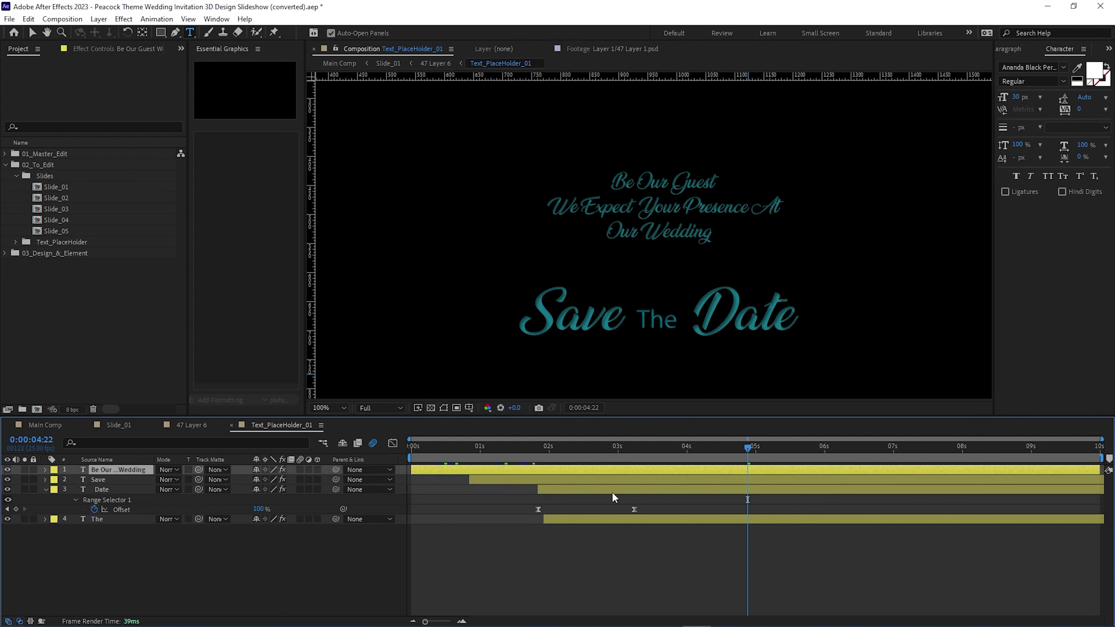
click(598, 490)
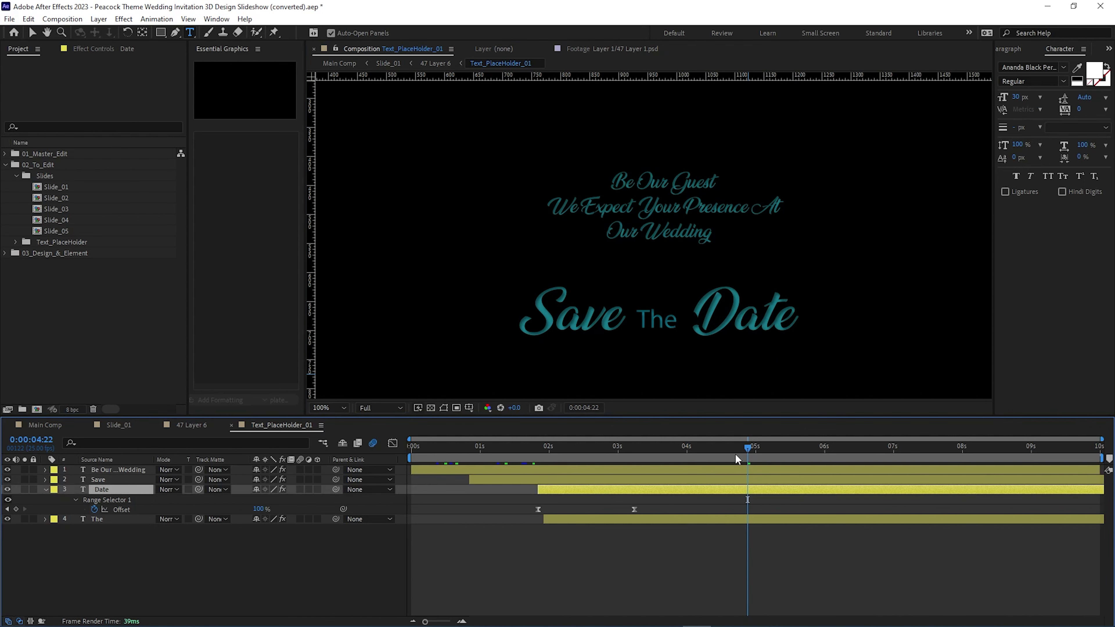
drag(735, 452, 800, 465)
drag(612, 455, 821, 475)
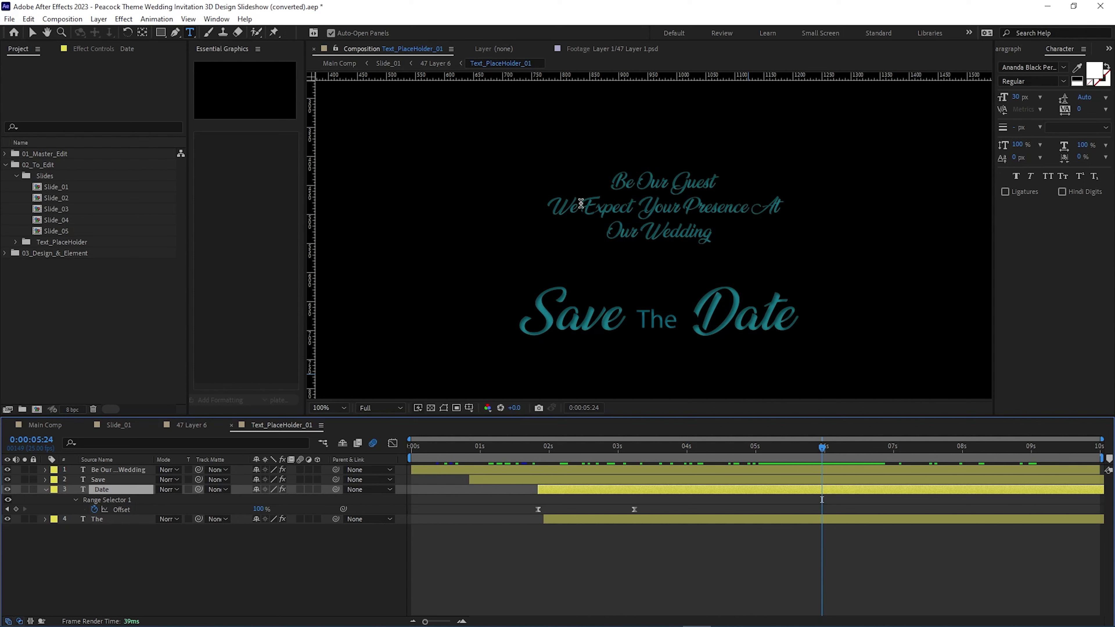
Step: Open the Slide_02 composition and show its frame at 0:00:05:03 in Full preview resolution
click(51, 197)
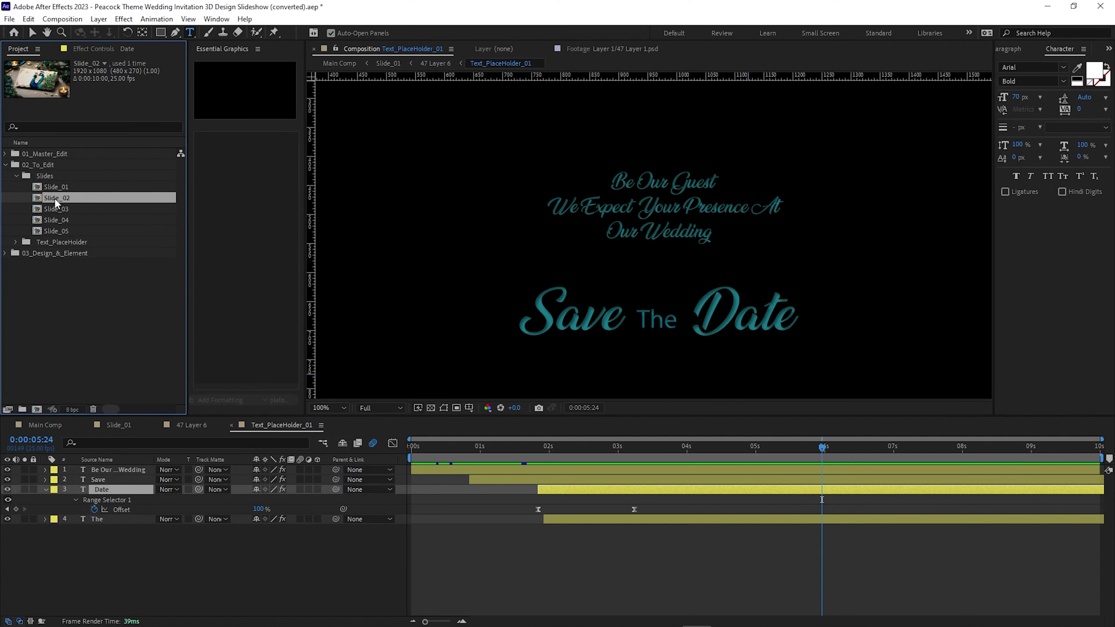
double_click(54, 198)
drag(492, 445, 764, 448)
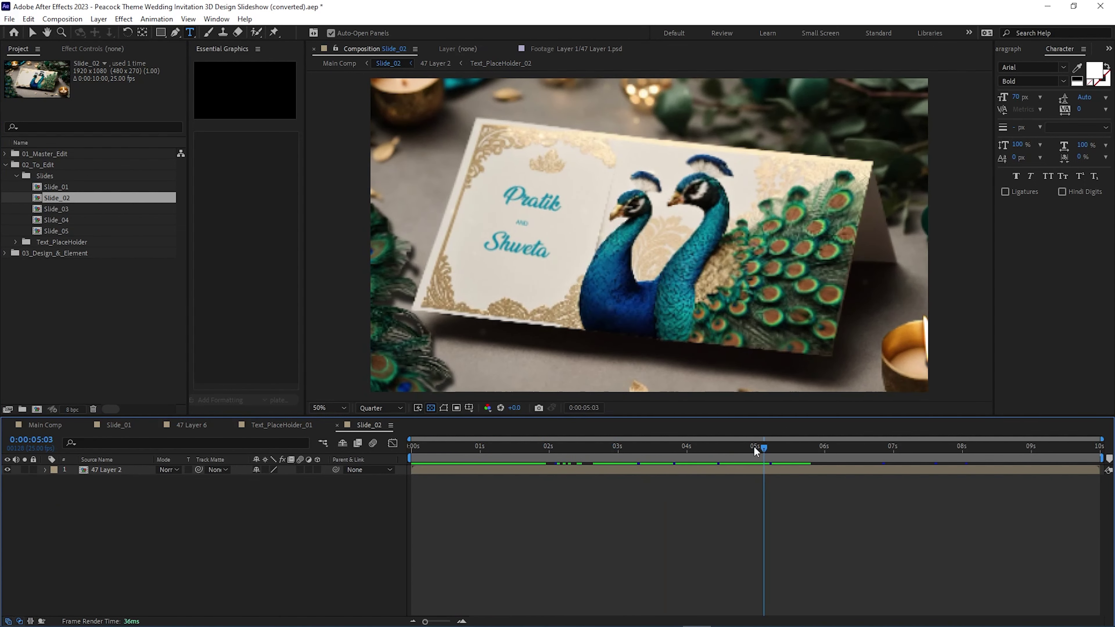
click(397, 408)
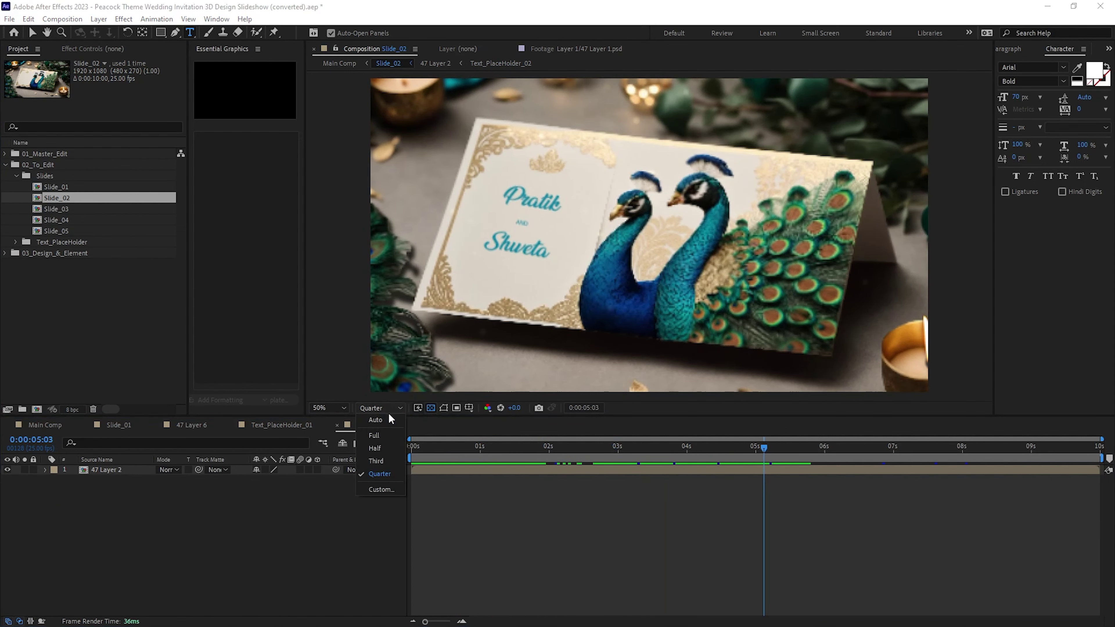
click(387, 435)
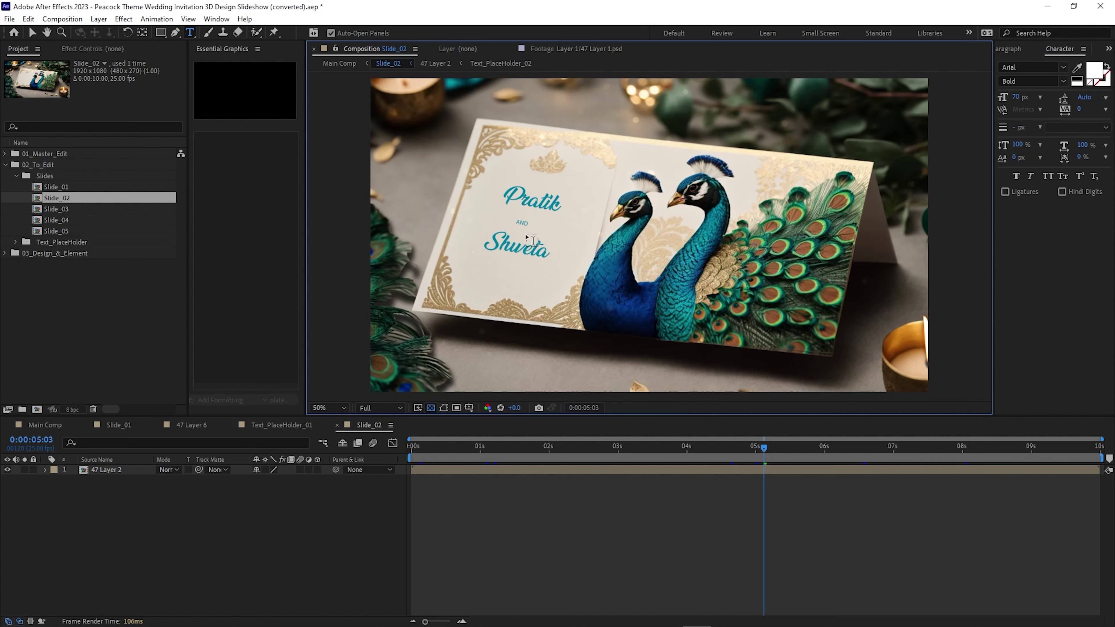
Step: Open the nested 47 Layer 2 composition and look through its Photoshop layers, from Layer 6 down to Layer 7
double_click(445, 471)
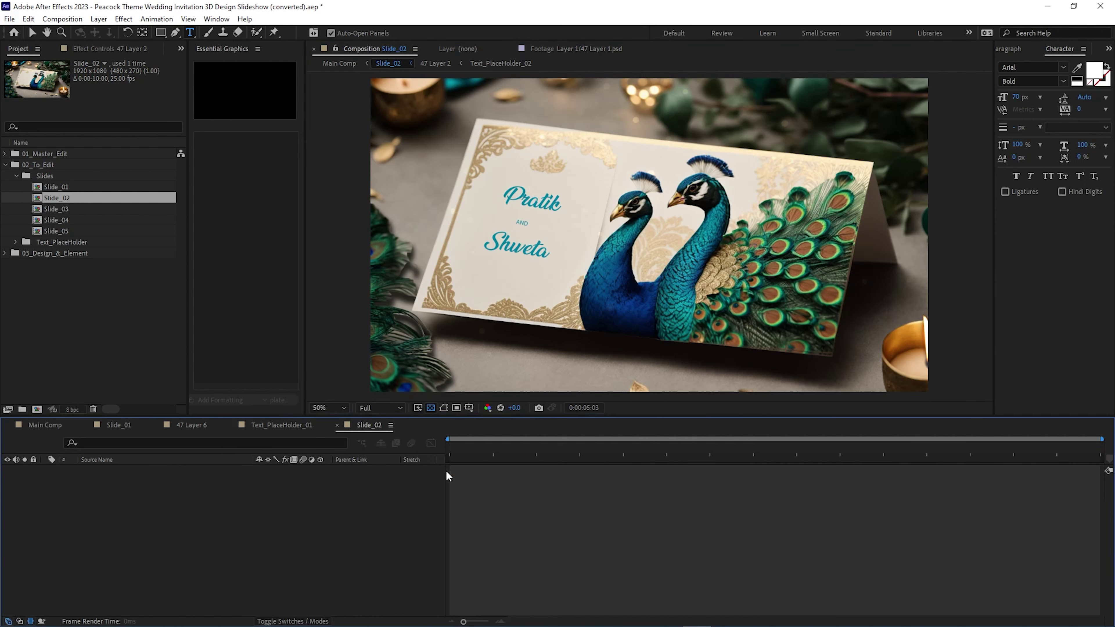
click(104, 479)
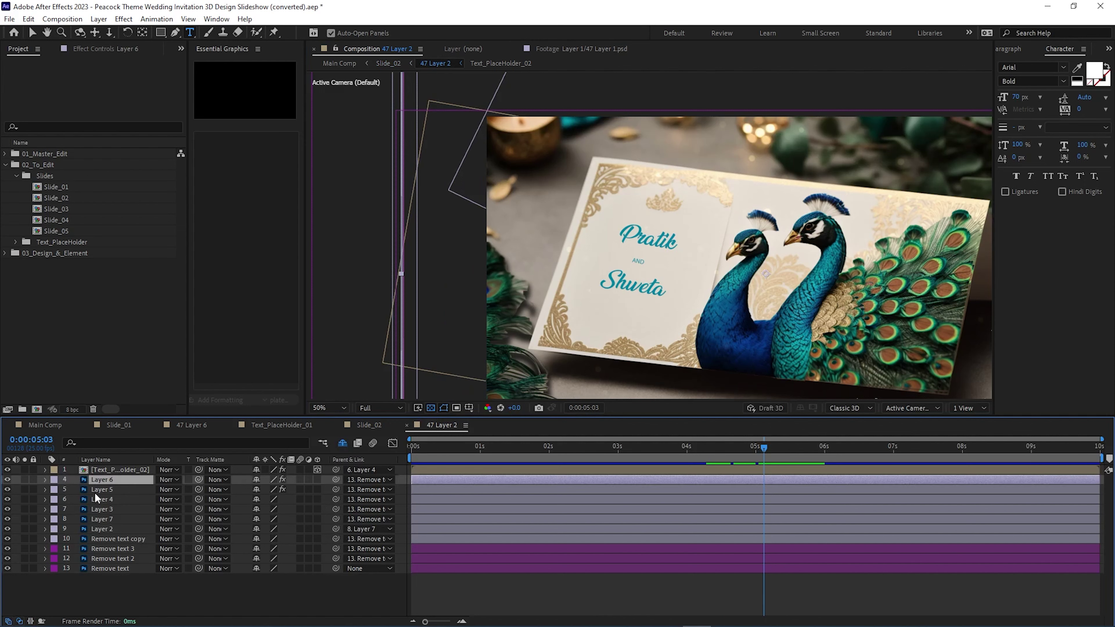
click(101, 491)
click(108, 501)
click(108, 518)
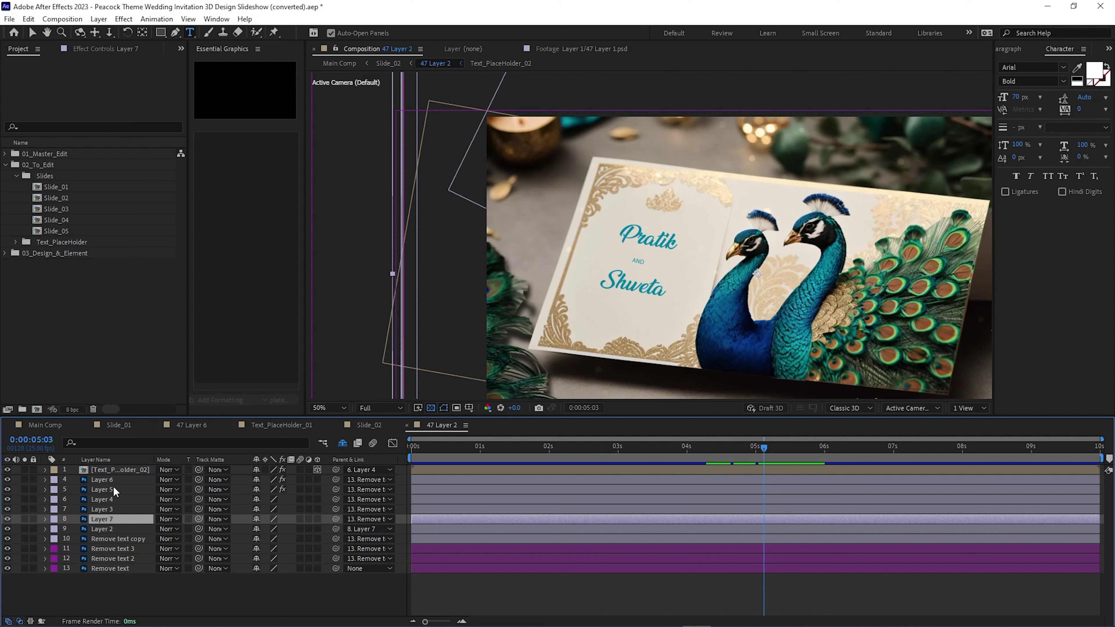
Step: Hide and show Layer 6 and Layer 5 to check which part of the card each one holds
click(85, 481)
click(8, 480)
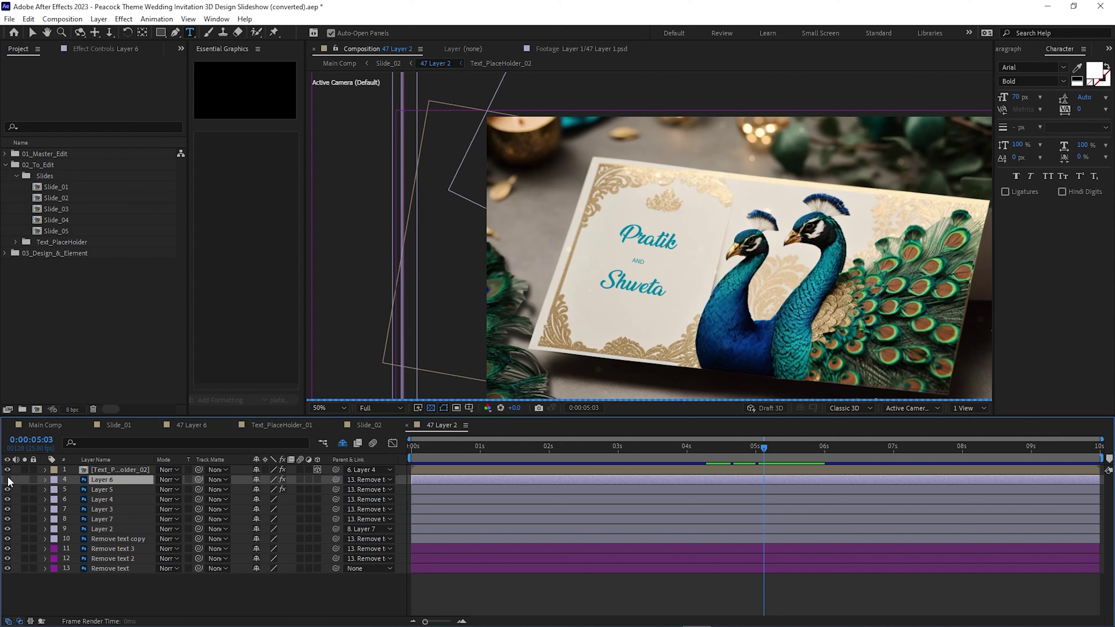
click(8, 480)
click(7, 480)
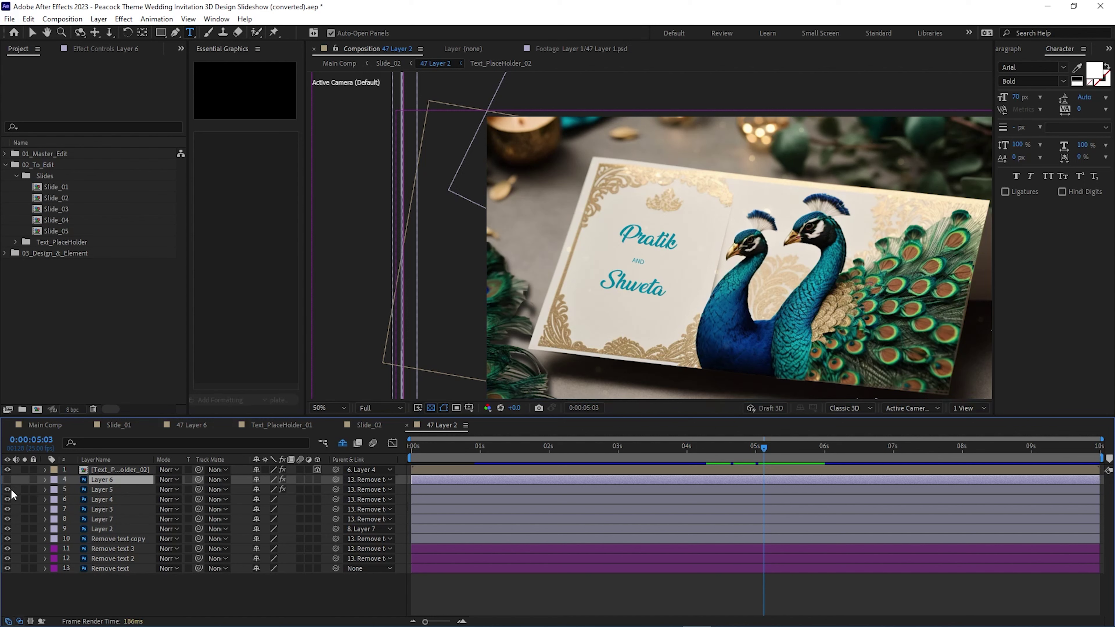
click(8, 489)
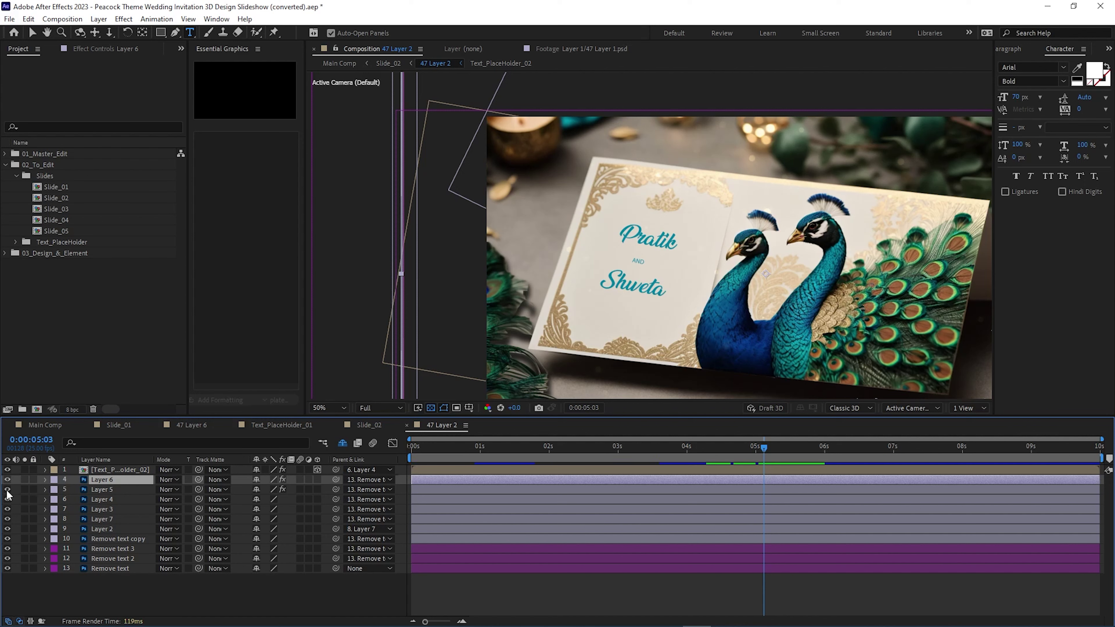
click(7, 489)
Step: Hide and show Layer 4 several times to check that it holds the invitation card
click(8, 500)
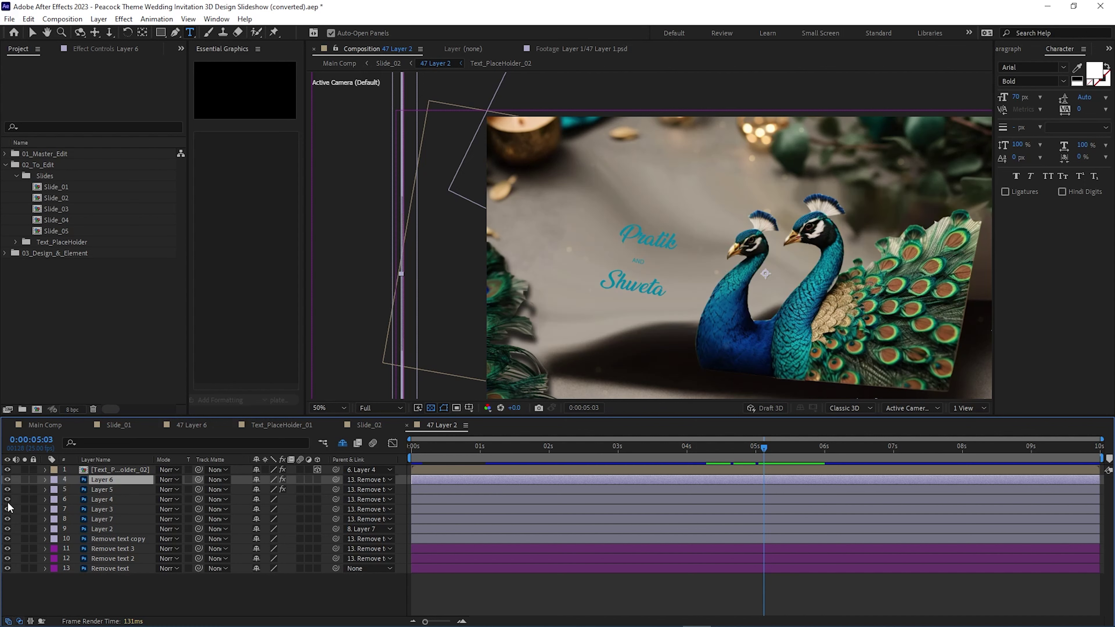
click(7, 499)
click(7, 500)
click(8, 500)
click(100, 501)
click(13, 502)
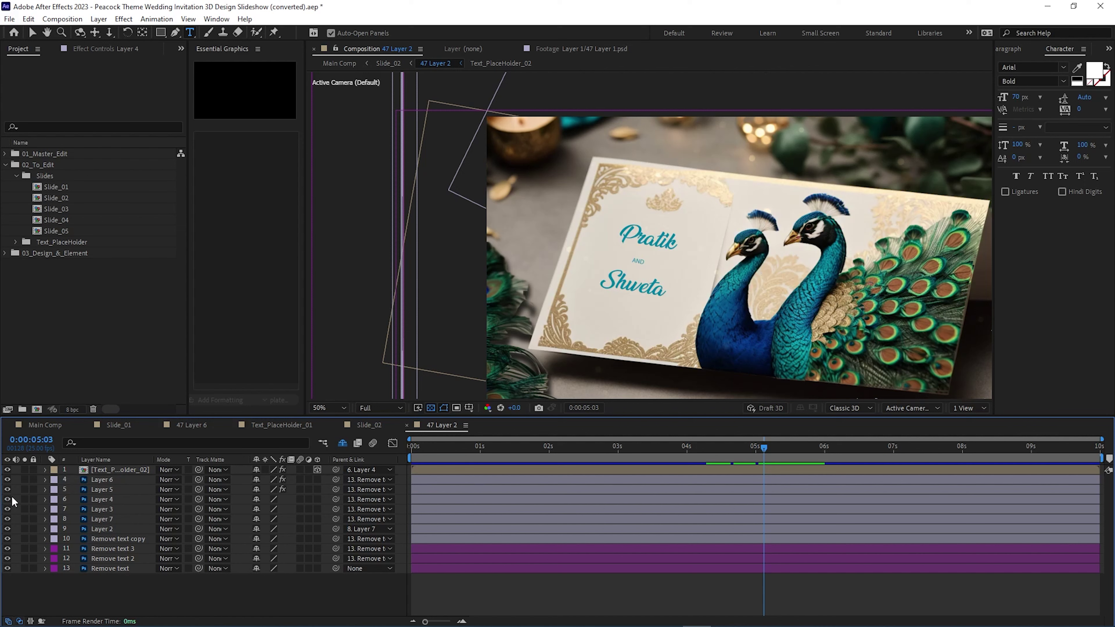
click(7, 499)
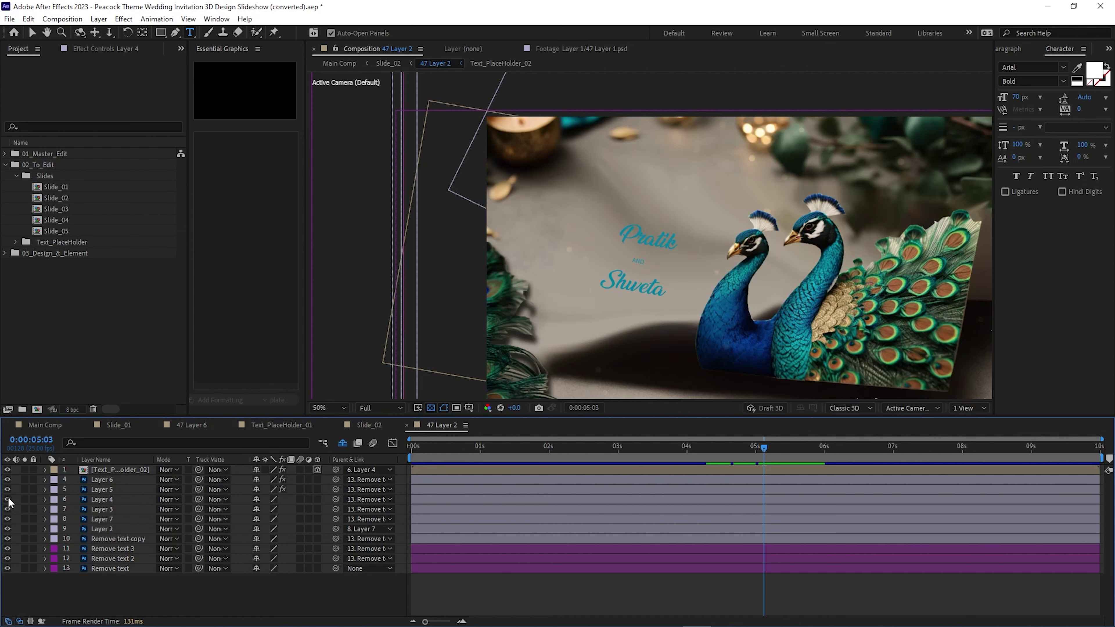
click(8, 499)
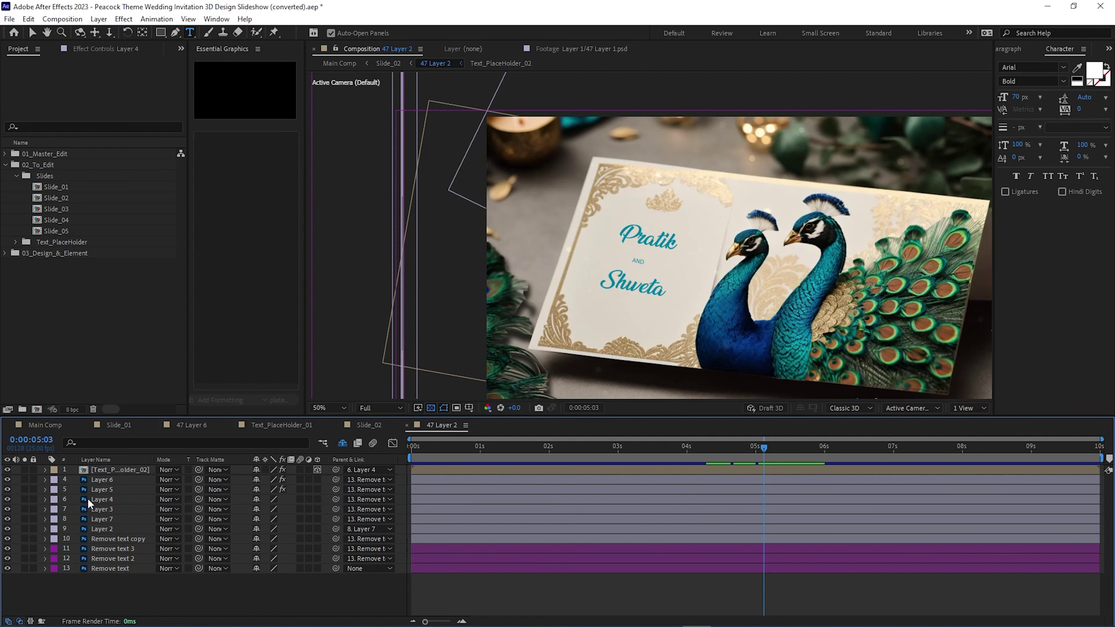
Step: Open the original source file of Layer 4 for editing in Photoshop
click(99, 501)
right_click(100, 500)
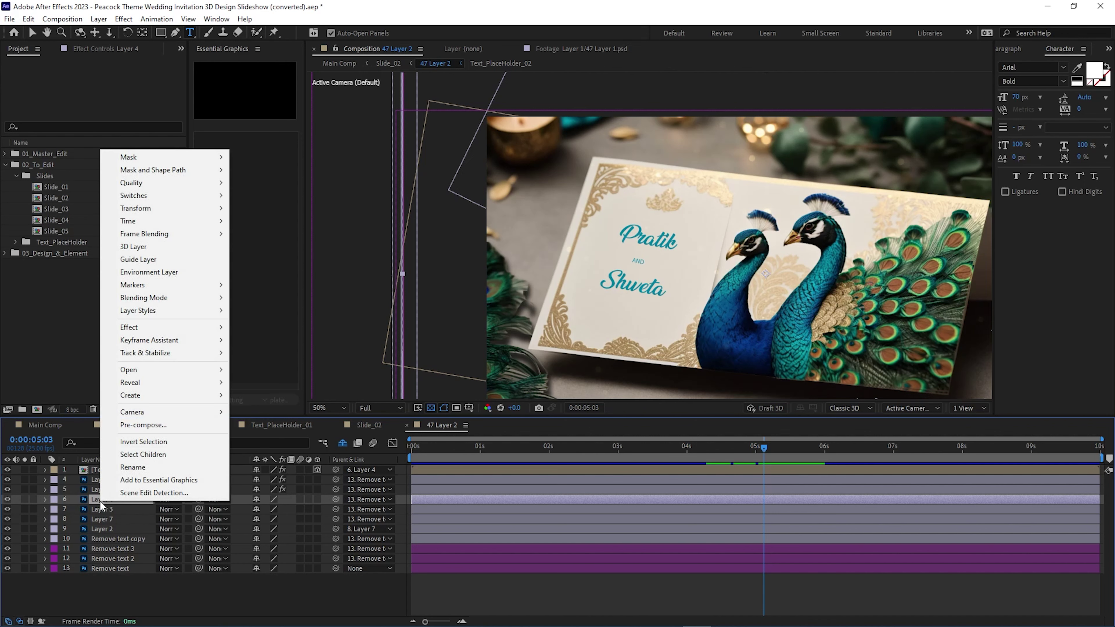
mouse_move(146, 373)
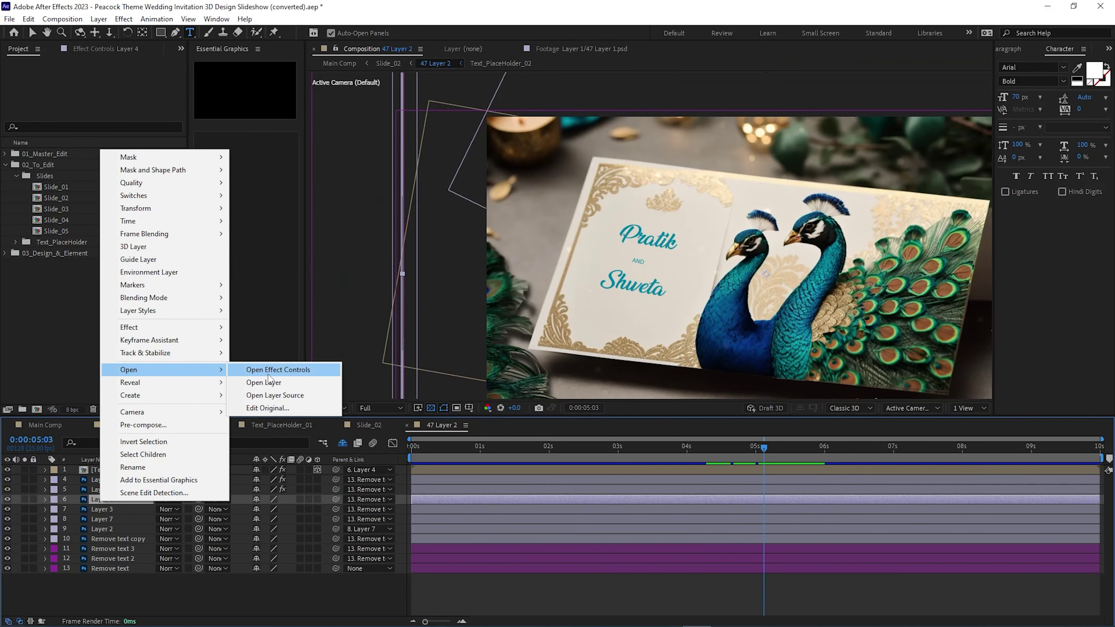
click(271, 408)
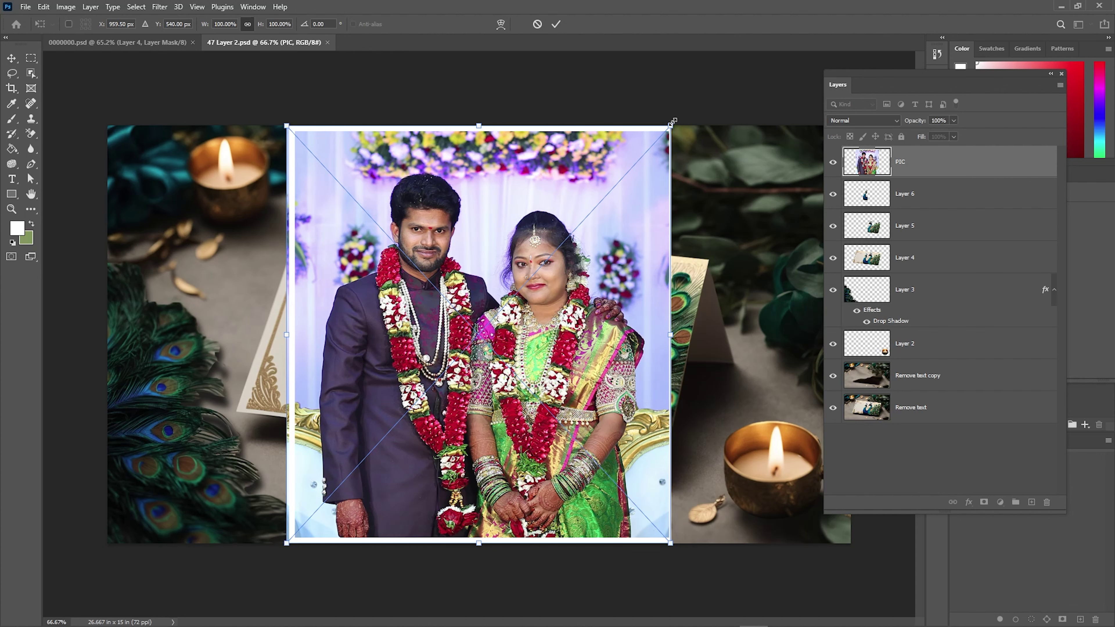
Step: Scale the placed couple photo to about 42%, tilt it about 8.6° and position it over the card's left panel
drag(671, 123, 632, 259)
drag(526, 370, 395, 404)
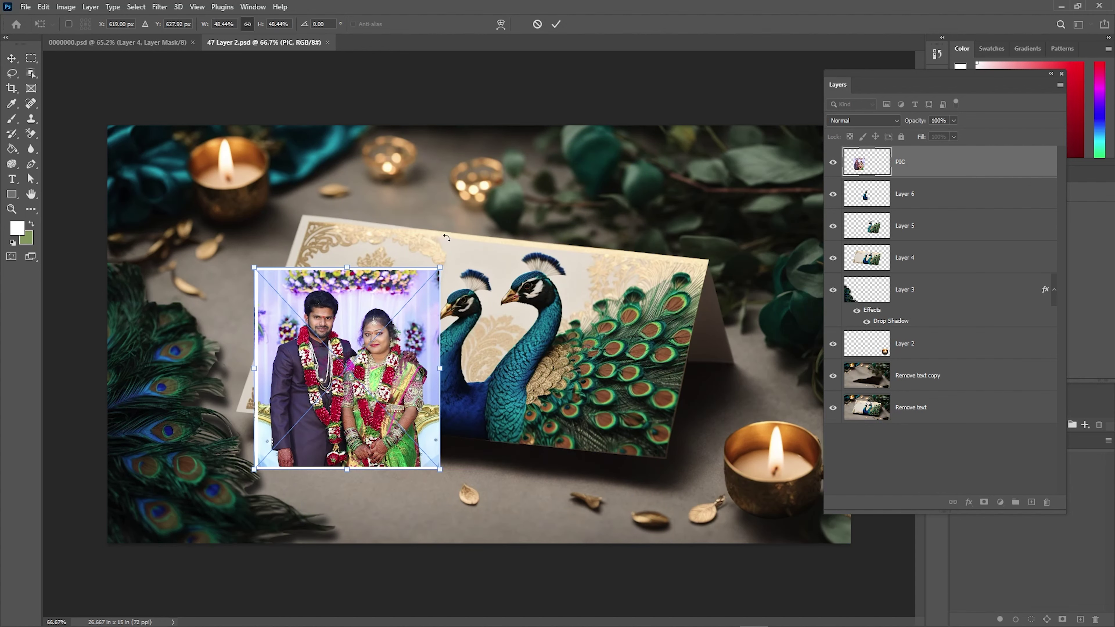
drag(447, 237, 480, 286)
drag(359, 418, 370, 374)
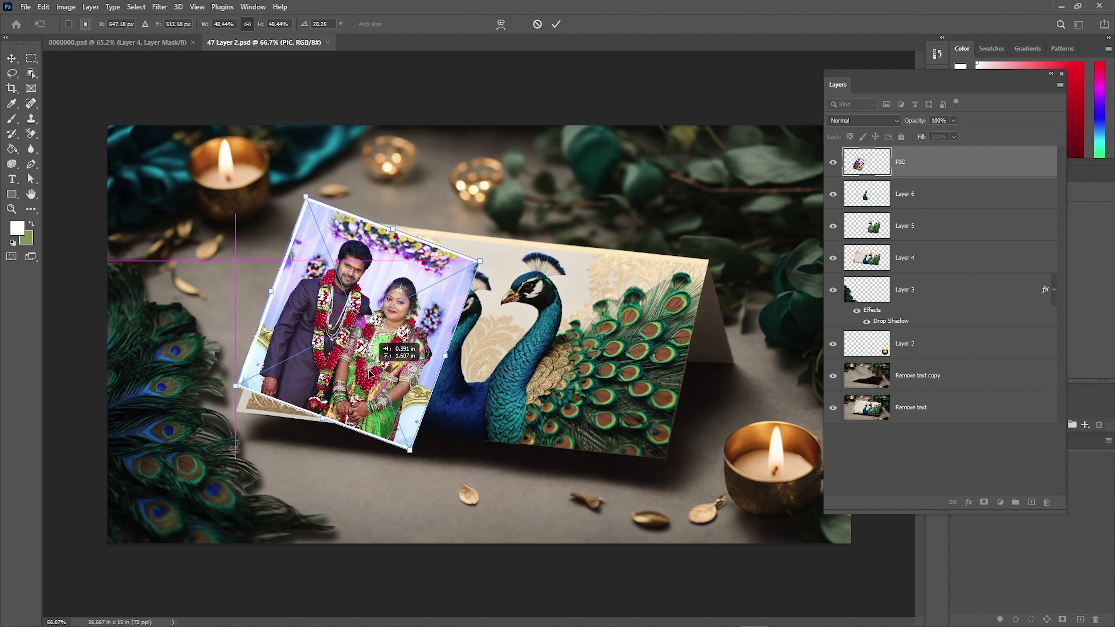
drag(480, 260, 495, 218)
mouse_move(354, 334)
mouse_down()
mouse_move(357, 378)
mouse_move(345, 332)
mouse_up()
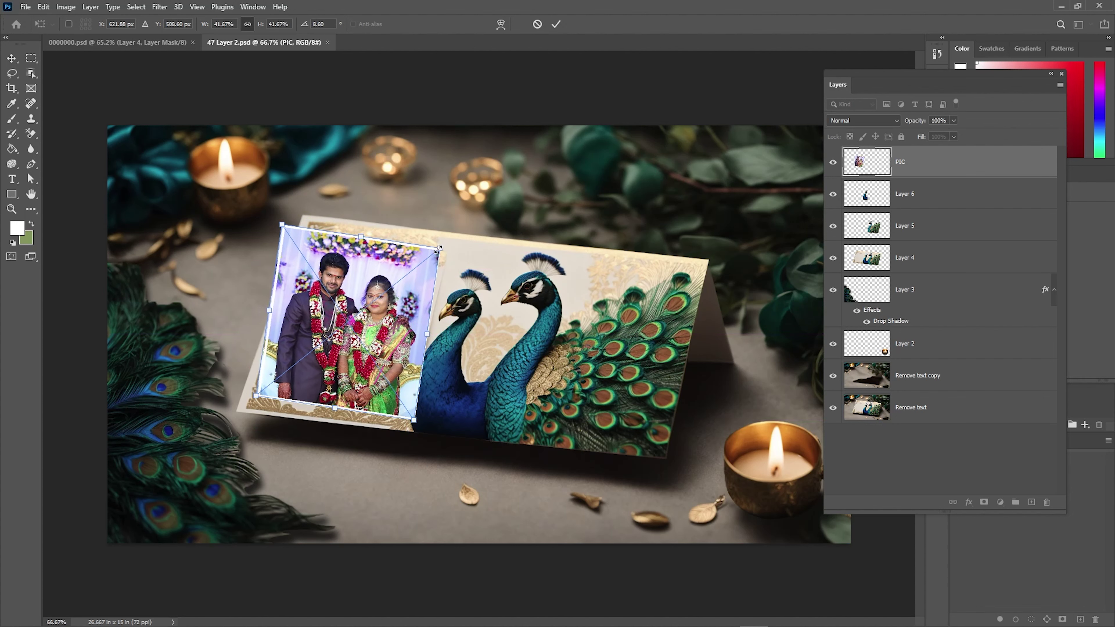
Step: Reduce the couple photo to about 34%, fit it inside the card's left panel and move the PIC layer below Layer 4
drag(438, 249, 412, 270)
drag(370, 319, 383, 303)
drag(424, 254, 436, 244)
drag(348, 342, 344, 335)
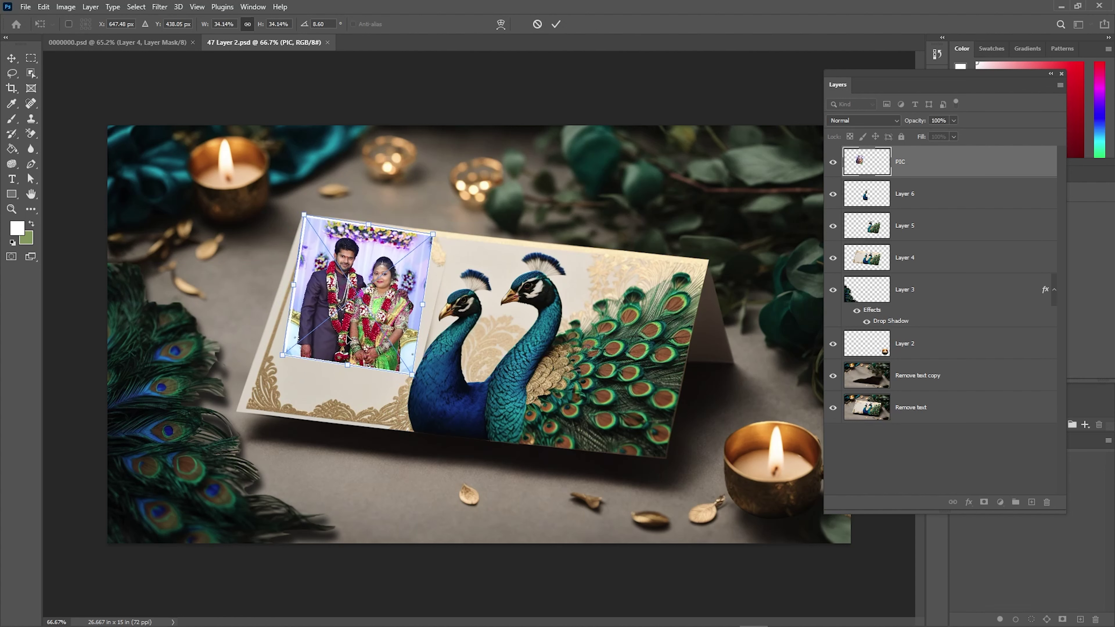
key(Return)
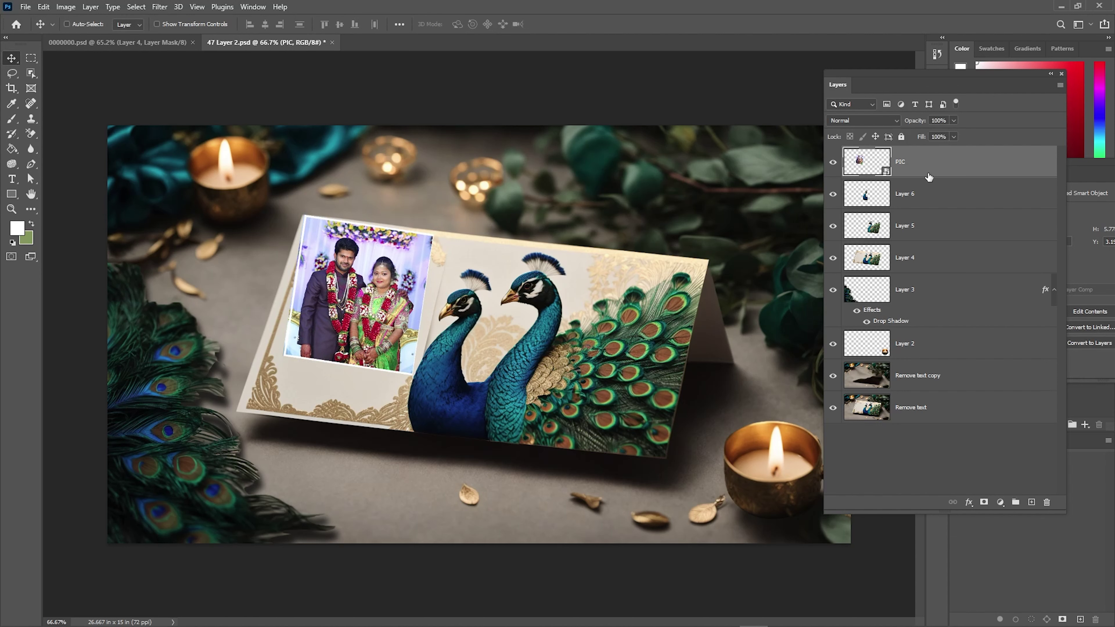
drag(927, 163, 932, 267)
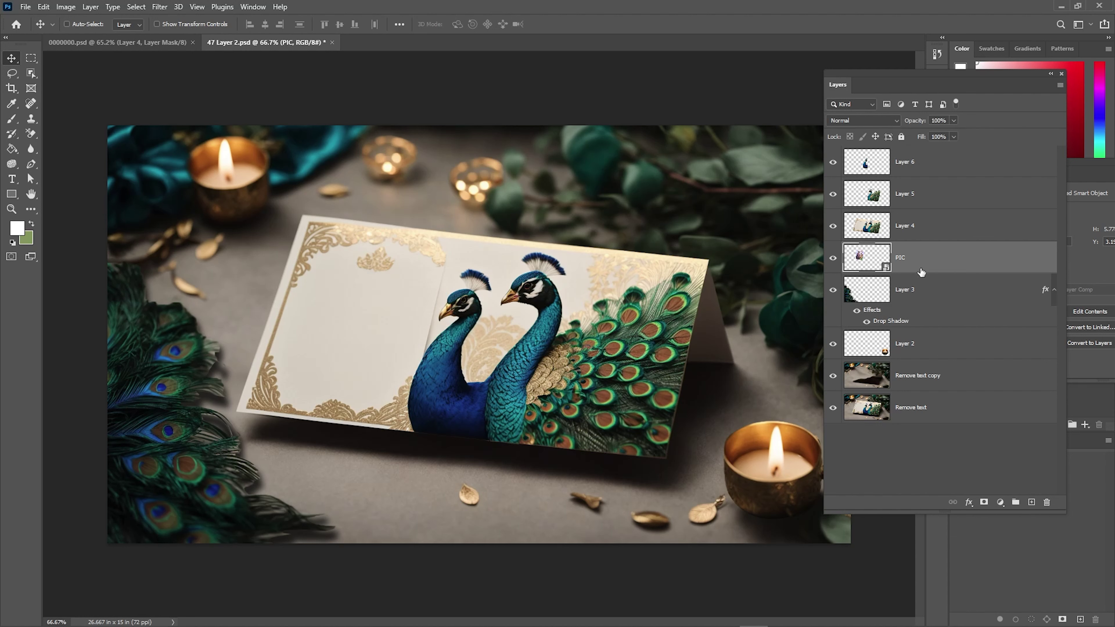
click(983, 503)
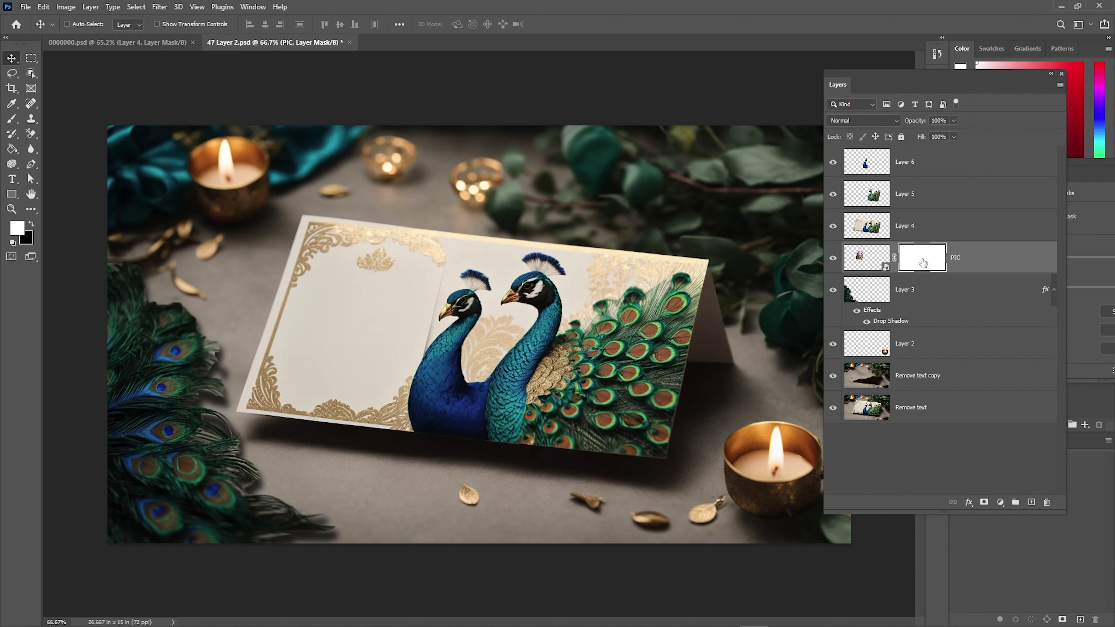
key(b)
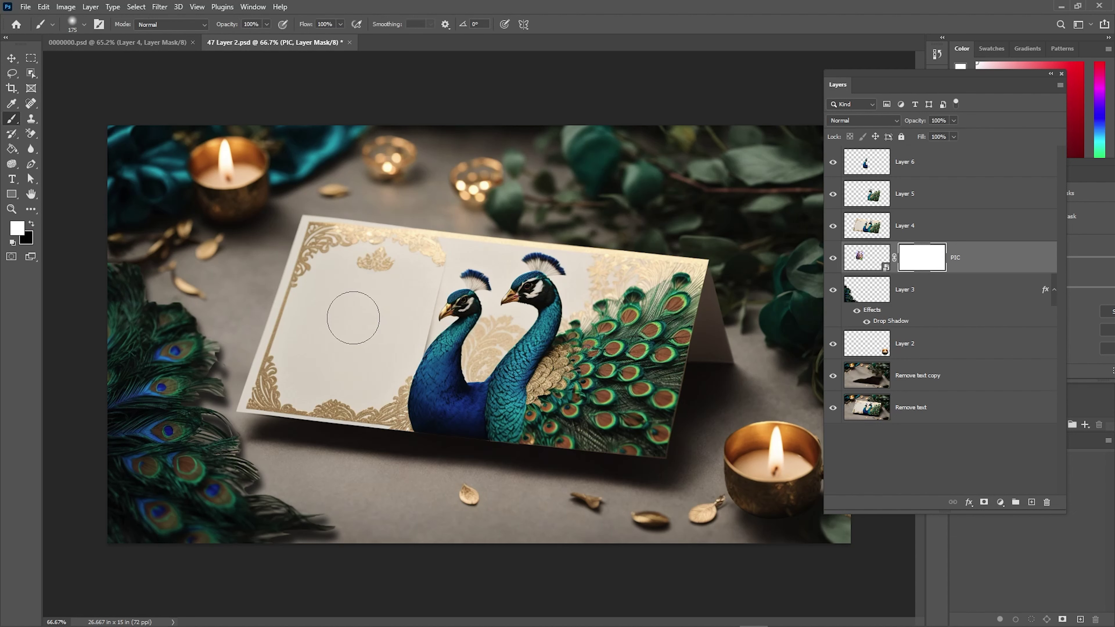
key(x)
click(357, 331)
drag(927, 257, 912, 239)
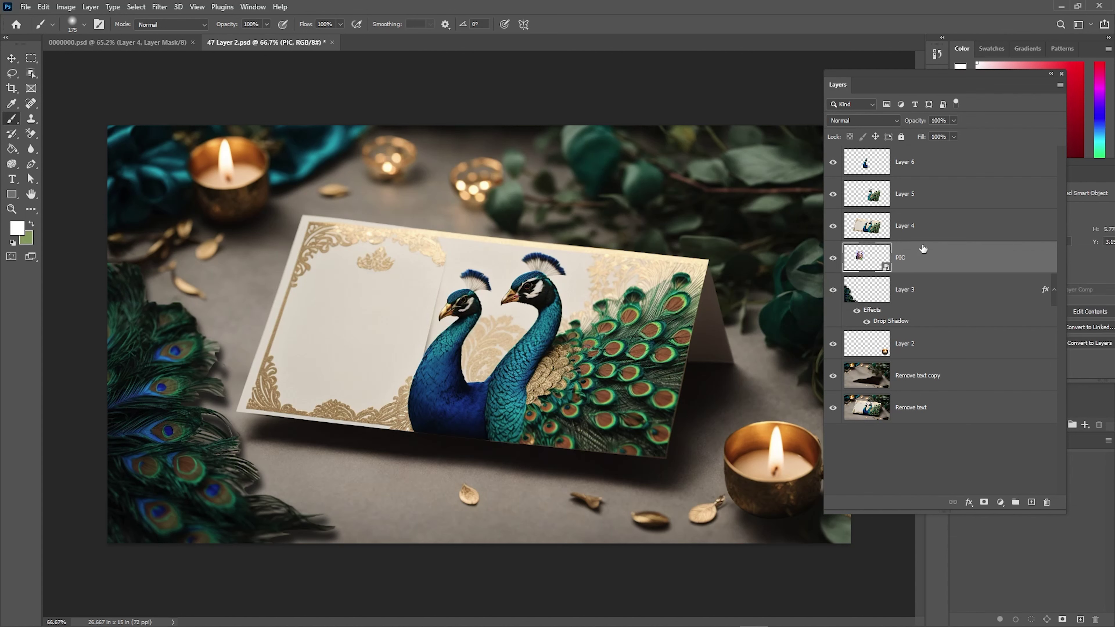
Step: Add a layer mask to Layer 4 and paint black over the blank left panel to reveal the couple photo beneath
click(913, 226)
click(983, 502)
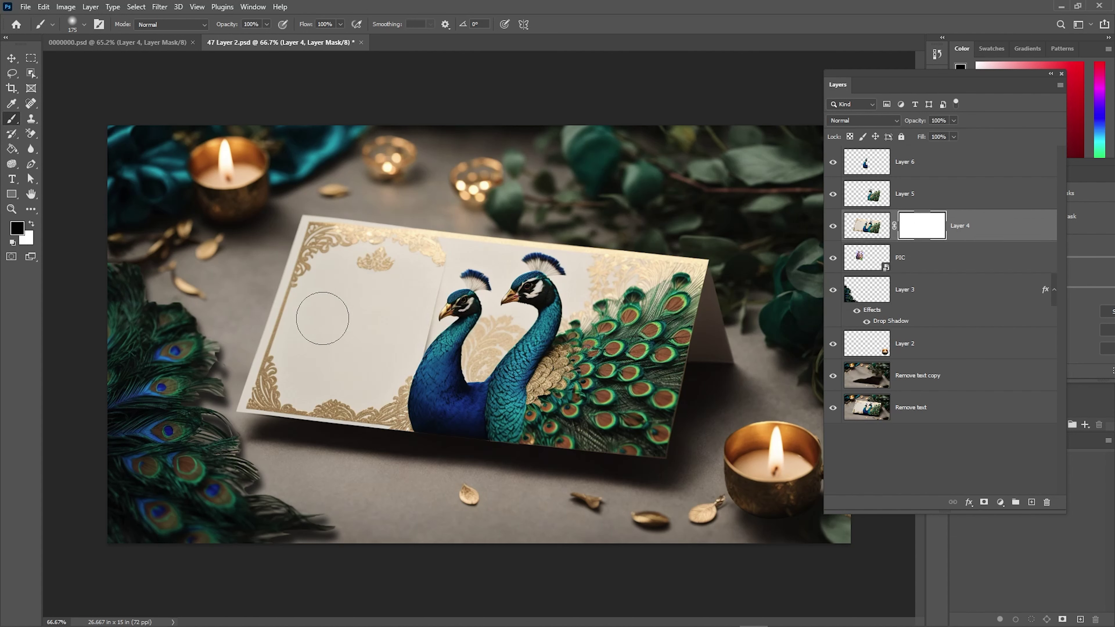
mouse_move(365, 309)
mouse_down()
mouse_move(357, 343)
mouse_move(342, 307)
mouse_move(363, 307)
mouse_move(387, 272)
mouse_move(365, 257)
mouse_move(334, 286)
mouse_move(338, 315)
mouse_move(382, 344)
mouse_move(338, 329)
mouse_move(400, 310)
mouse_move(381, 291)
mouse_move(338, 288)
mouse_move(322, 316)
mouse_move(331, 318)
mouse_up()
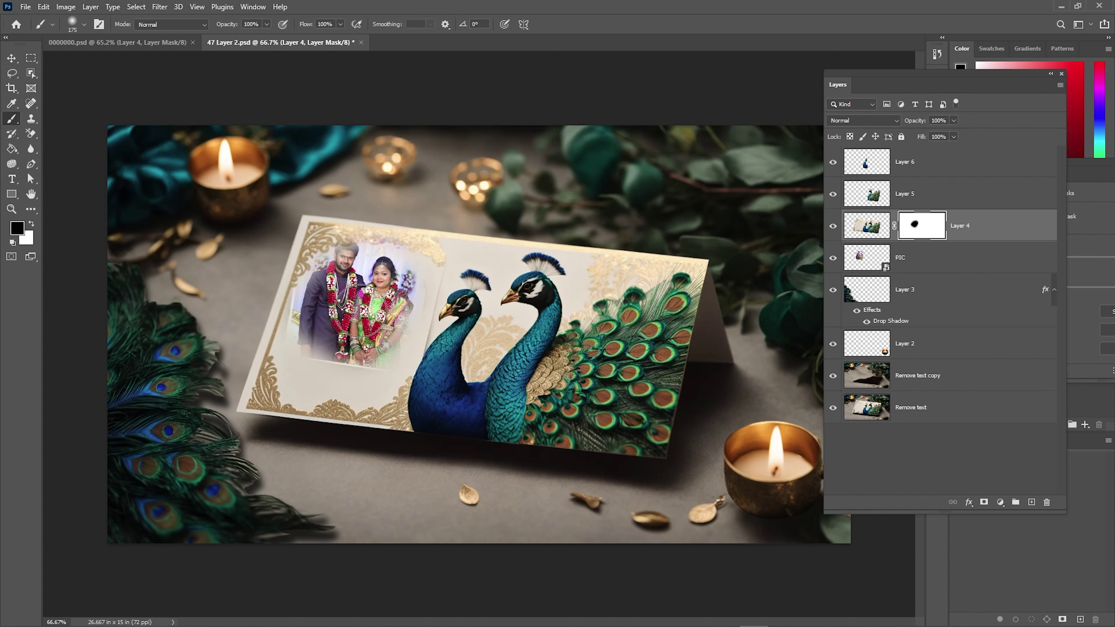
Step: Enlarge the PIC photo to about 41.6% and reposition the couple within the revealed area of the card
click(919, 262)
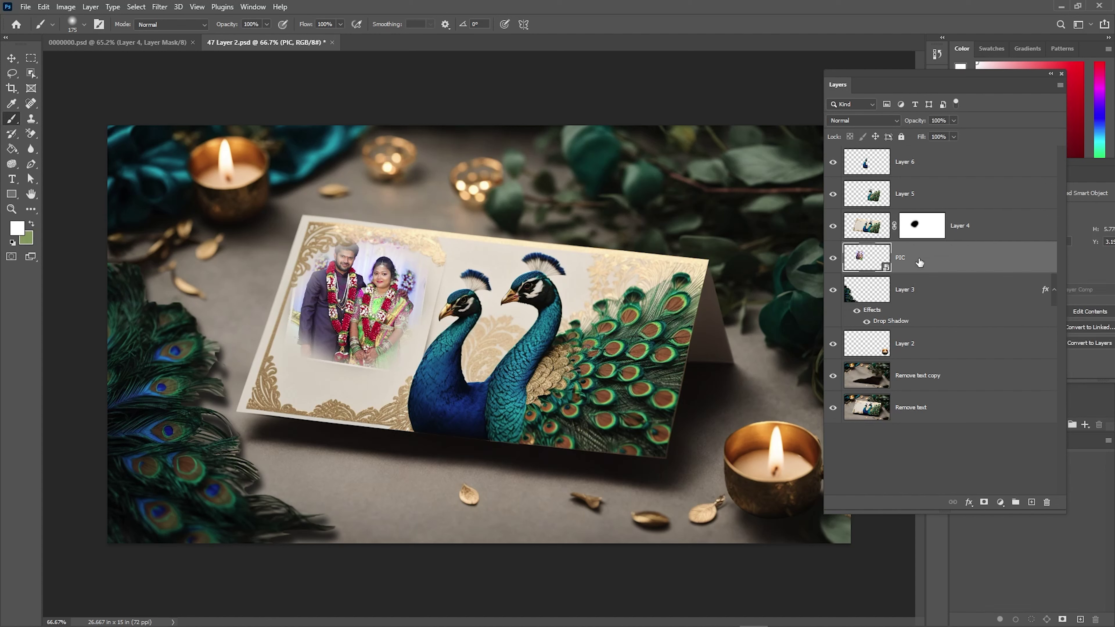
key(ctrl+t)
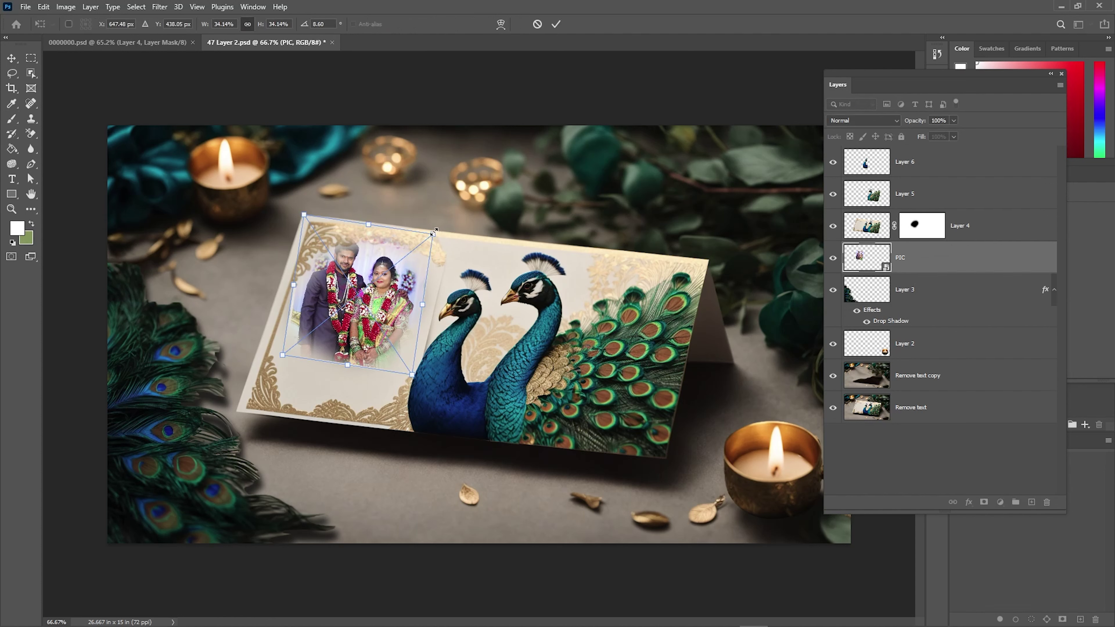
mouse_move(433, 233)
mouse_down()
mouse_move(471, 202)
mouse_move(447, 222)
mouse_up()
drag(395, 290, 397, 321)
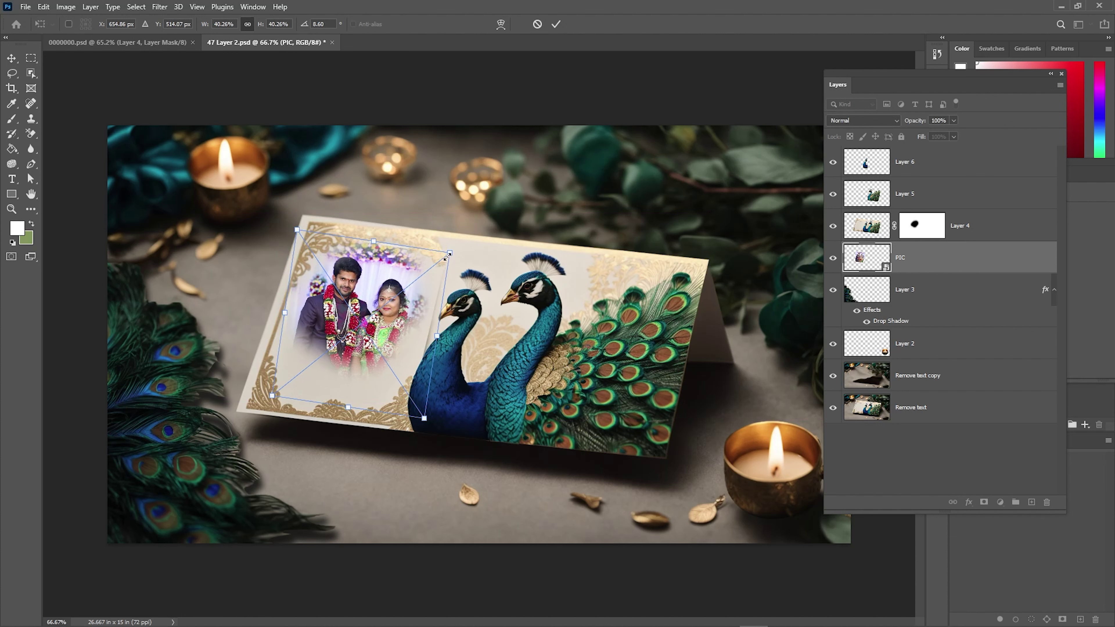
drag(447, 257, 457, 256)
drag(388, 333, 394, 335)
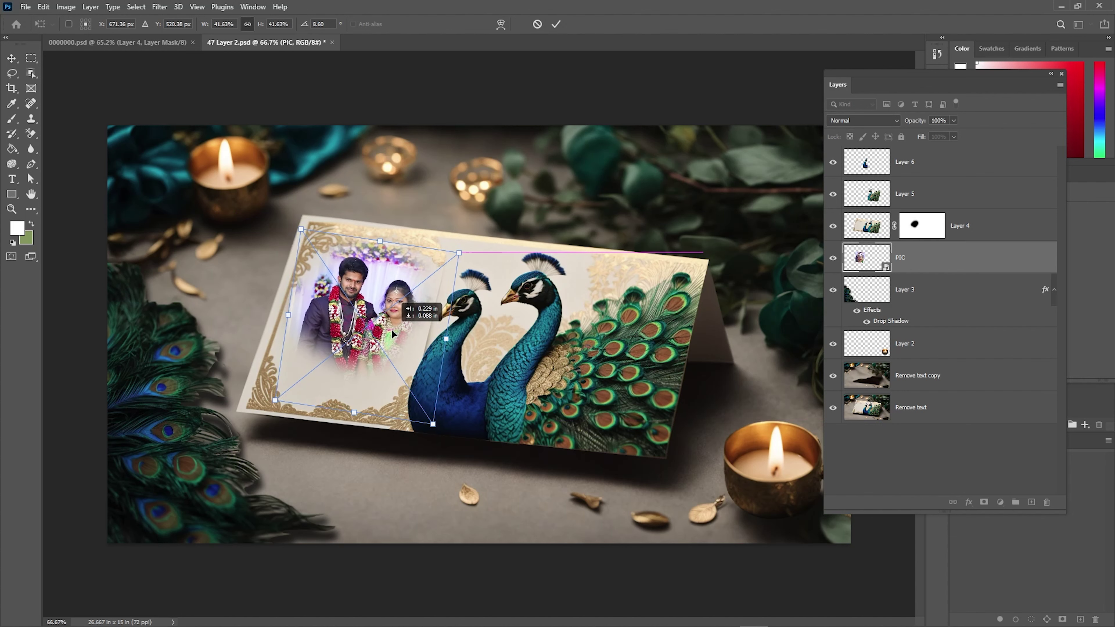
key(b)
Step: Paint black on Layer 4's mask around the bride and the groom's arm to reveal more of the photo
scroll(396, 325, up, 3)
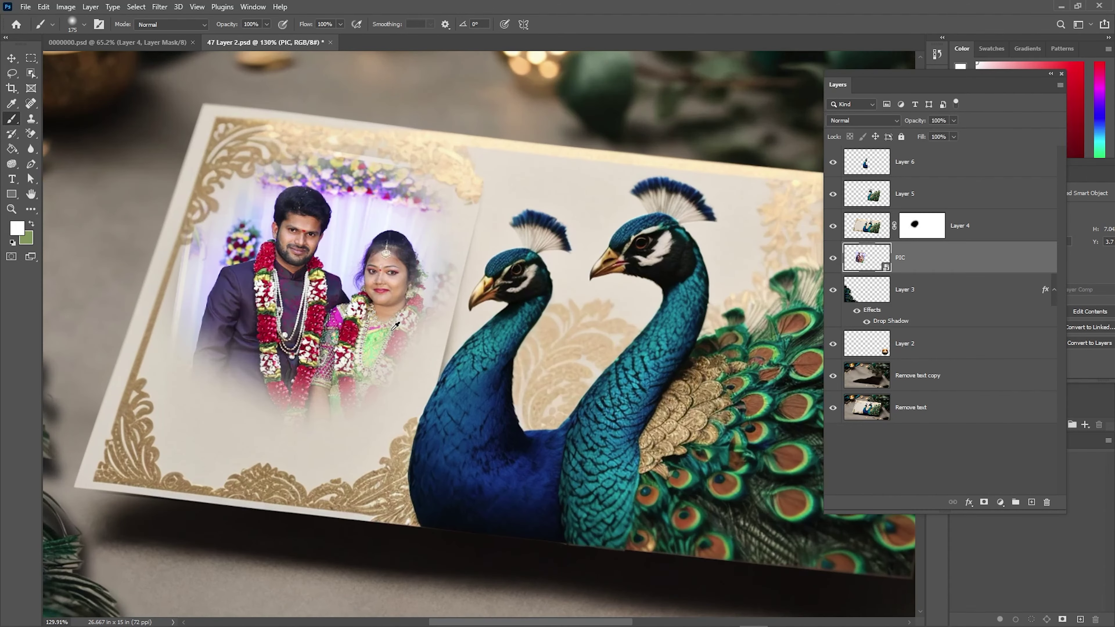
scroll(395, 325, up, 1)
click(914, 226)
key(d)
key(x)
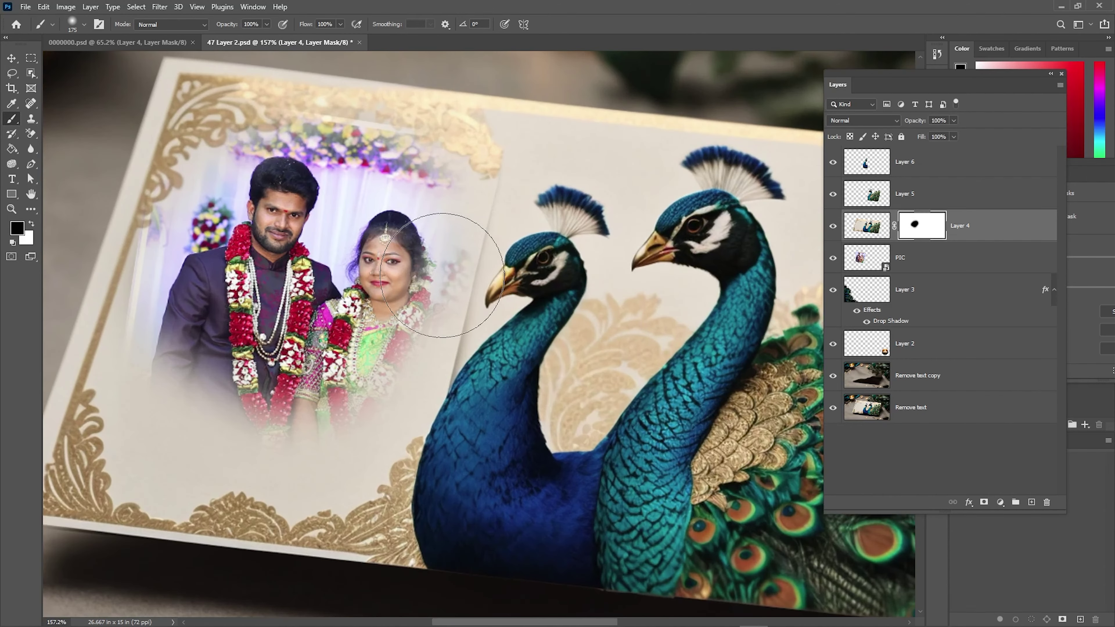
mouse_move(460, 261)
mouse_down()
mouse_move(376, 291)
mouse_move(359, 268)
mouse_up()
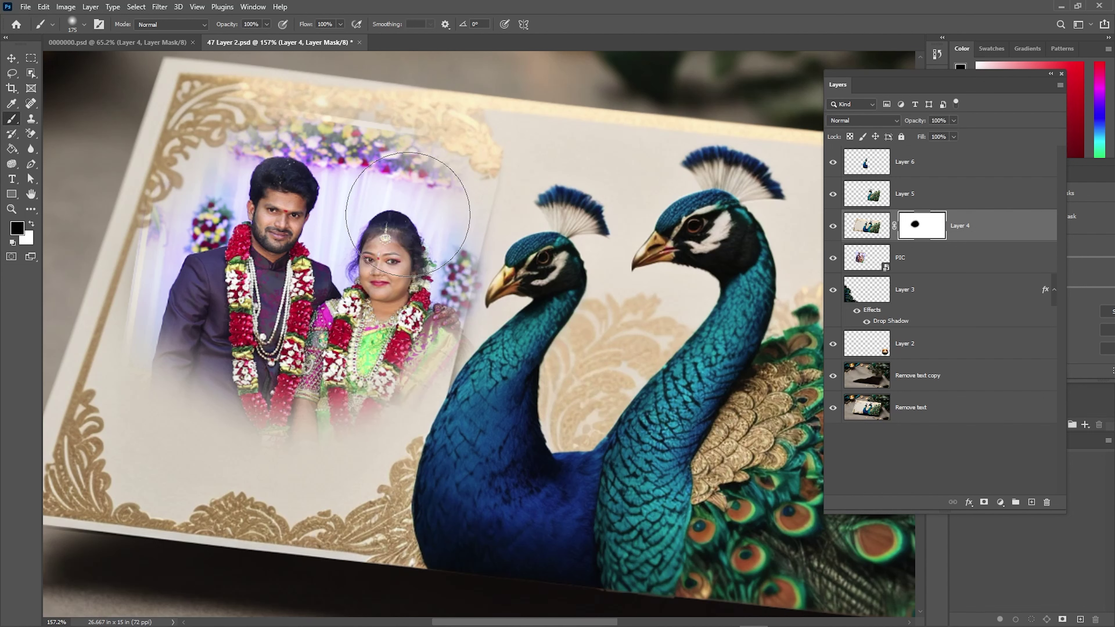
drag(185, 360, 182, 326)
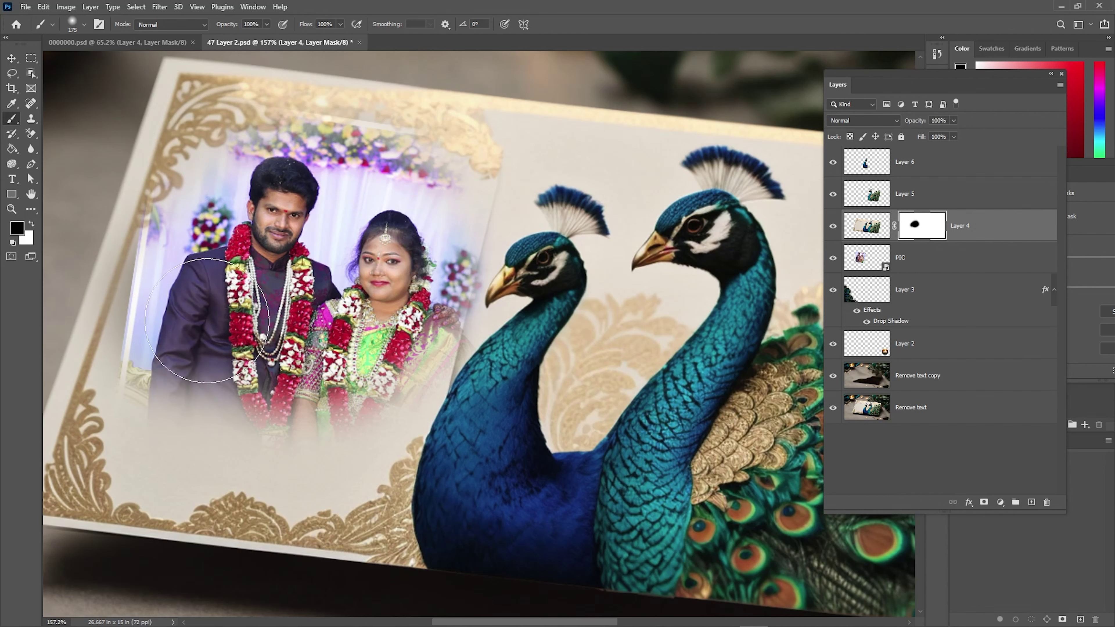
key(ctrl+0)
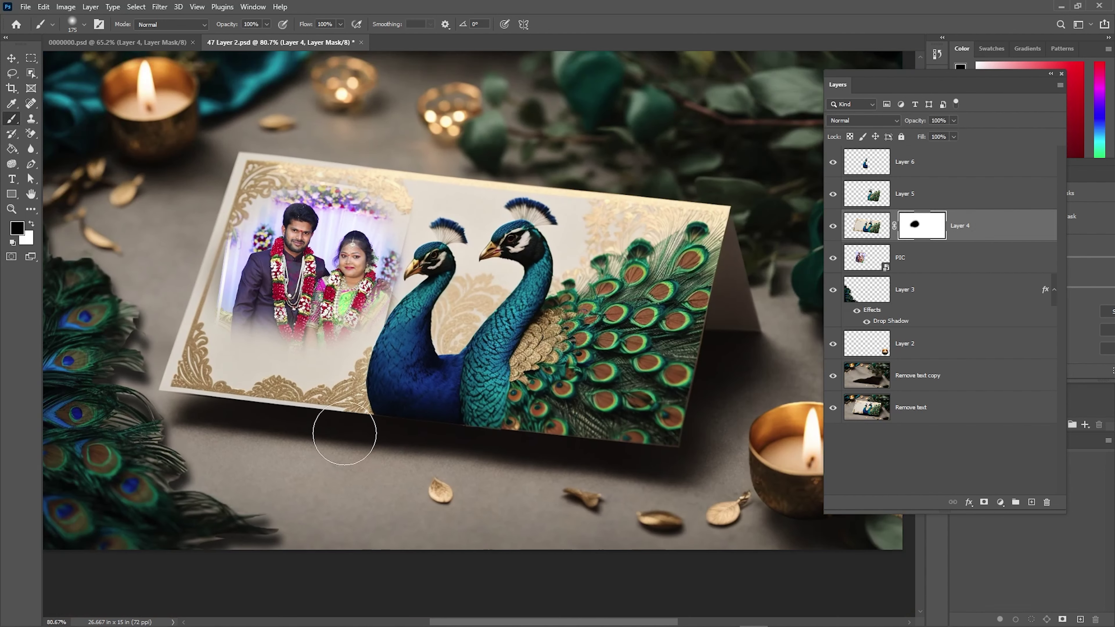
Step: Enlarge the PIC photo to about 46%, rotate it slightly further clockwise and reposition it within the card's left panel
key(ctrl+t)
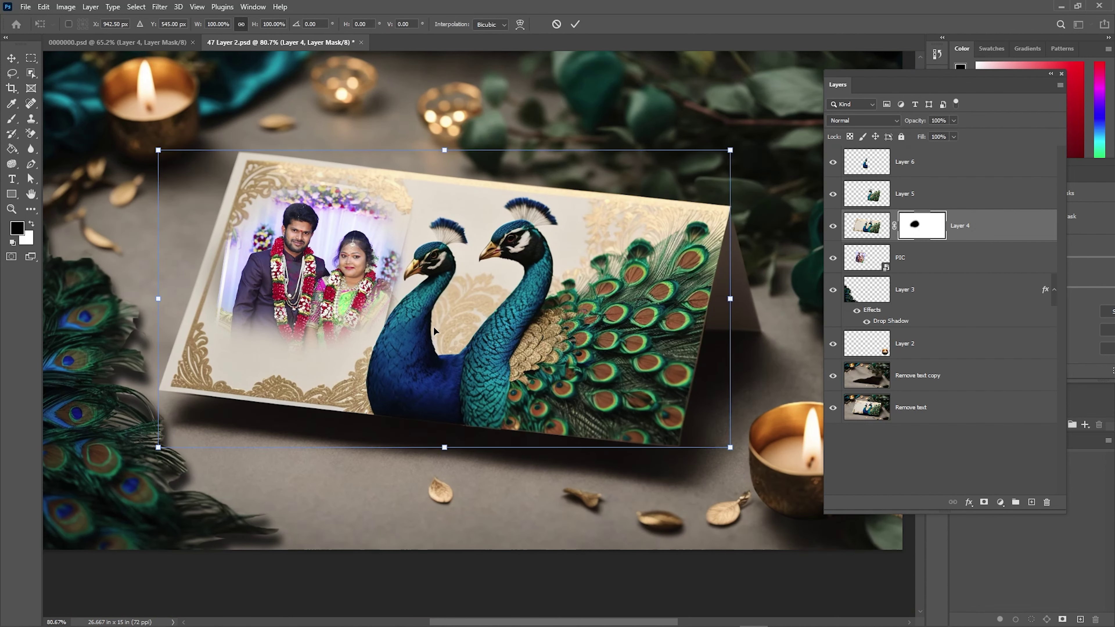
click(916, 270)
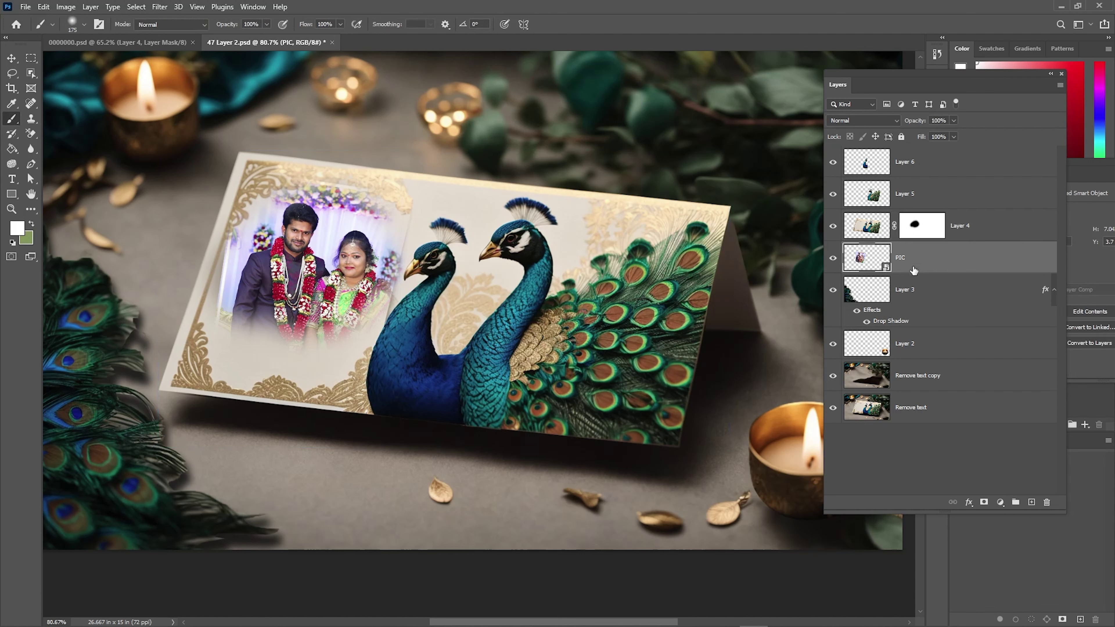
key(ctrl+t)
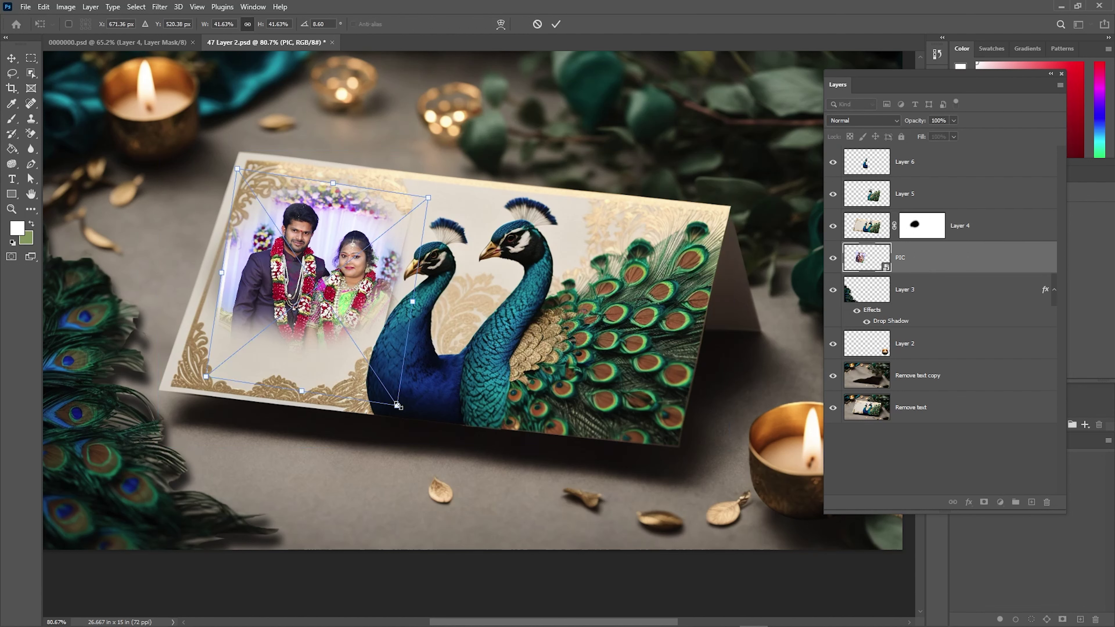
drag(397, 405, 406, 419)
drag(327, 292, 329, 299)
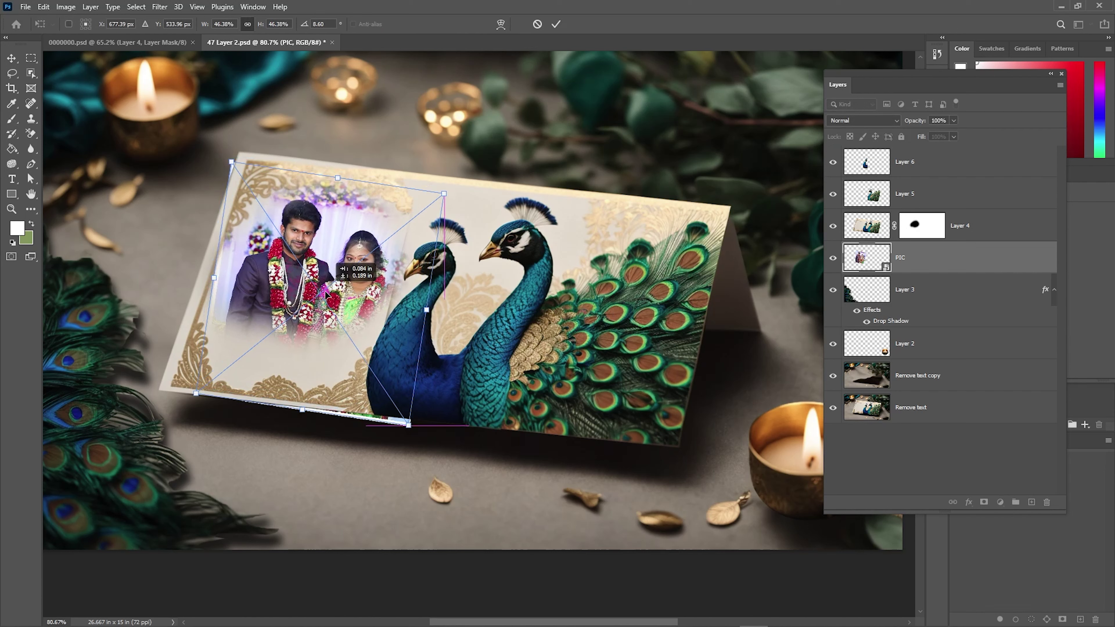
drag(468, 175, 479, 194)
drag(325, 261, 322, 260)
key(Return)
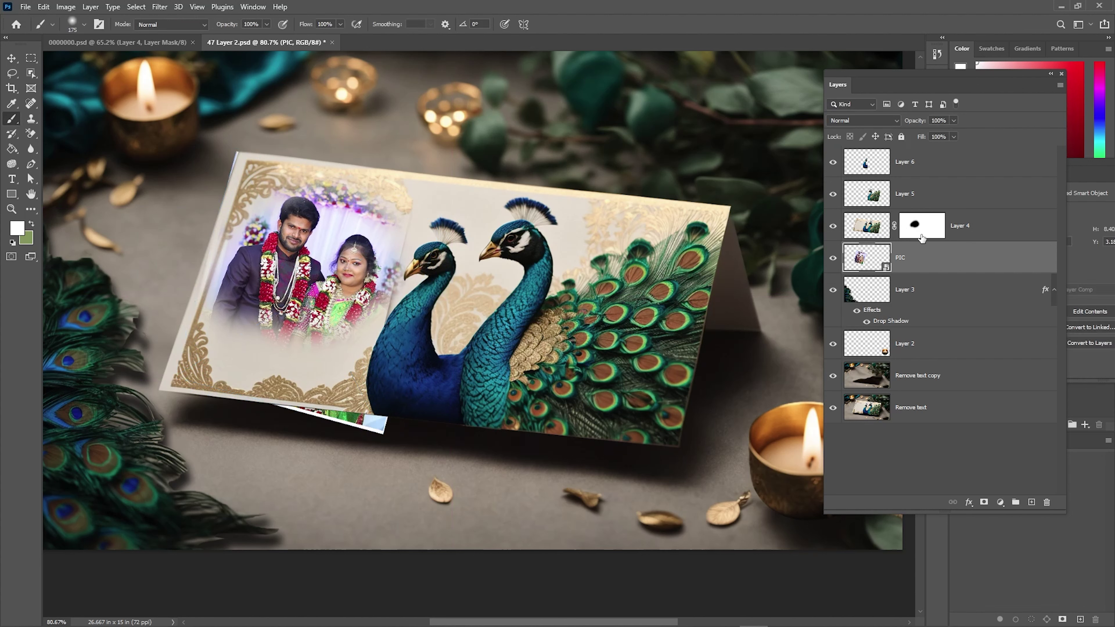
Step: Mask the PIC layer and paint black over the photo edges spilling past the card's lower edge and upper-left corner
click(984, 504)
key(d)
key(x)
mouse_move(411, 451)
mouse_down()
mouse_move(335, 437)
mouse_move(444, 427)
mouse_move(320, 443)
mouse_move(278, 426)
mouse_move(310, 440)
mouse_move(279, 430)
mouse_move(424, 445)
mouse_up()
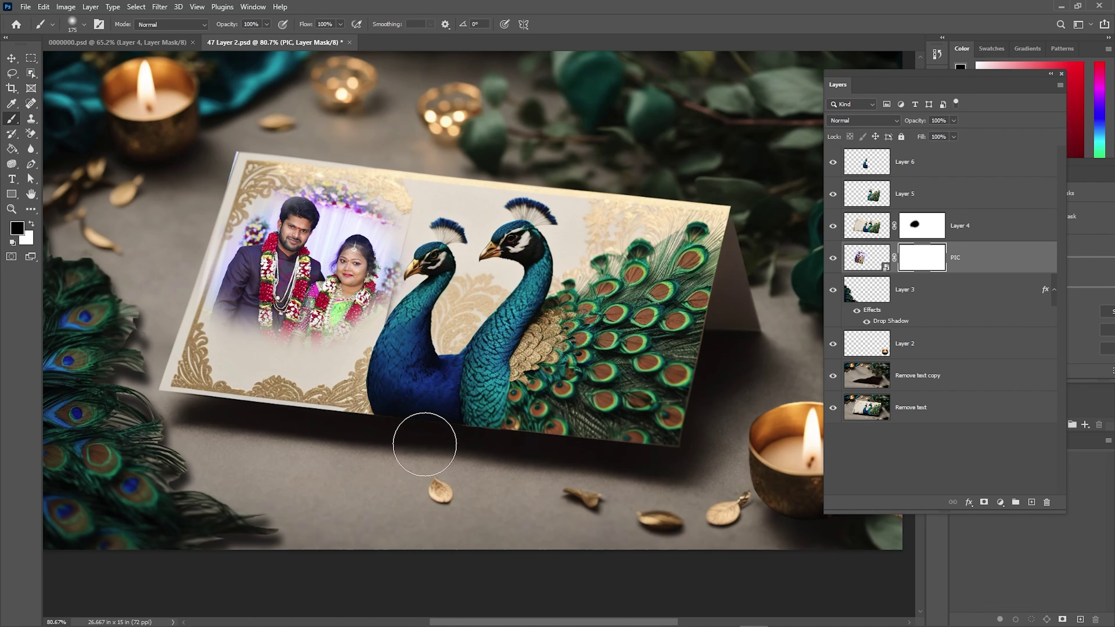
scroll(497, 302, down, 1)
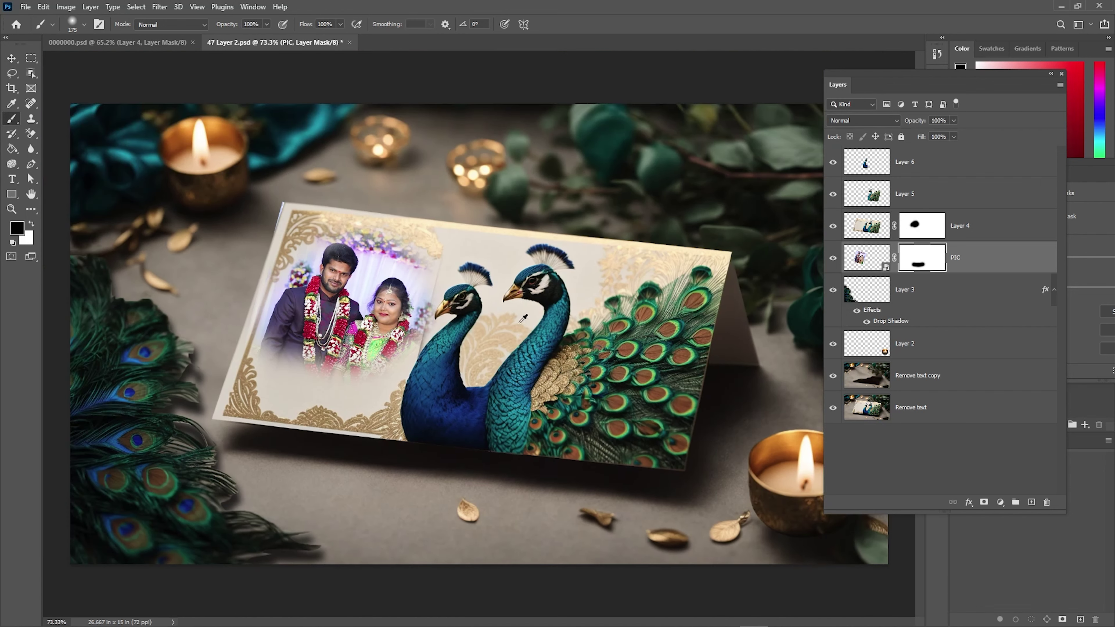
scroll(237, 292, up, 4)
click(265, 198)
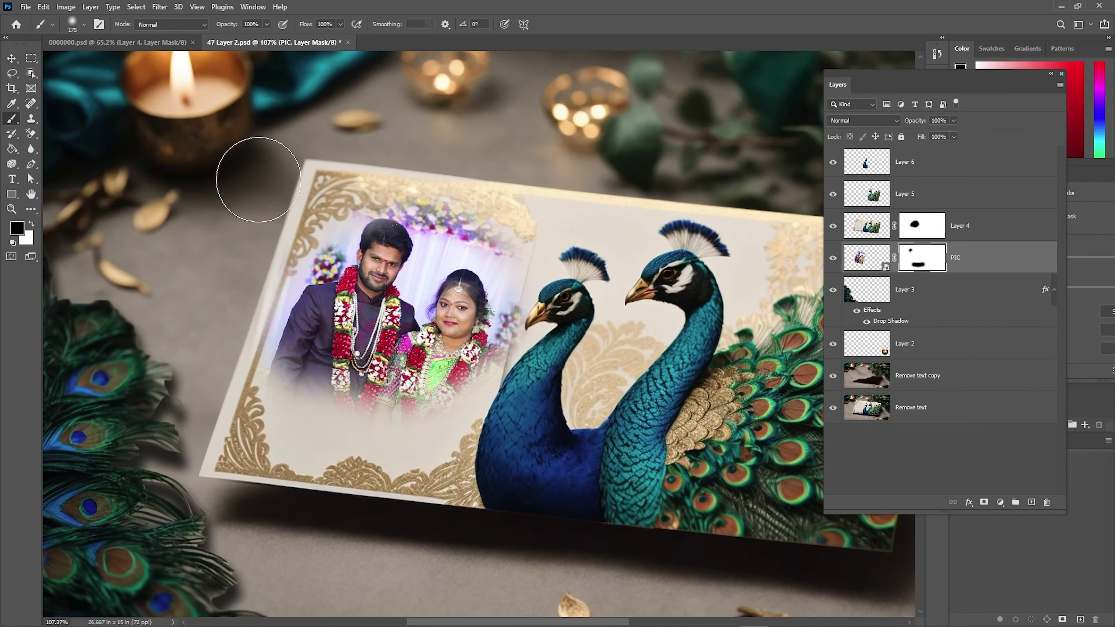
Step: Save a copy of the edited document to the Desktop in Photoshop format under the name PSD
click(18, 59)
scroll(562, 348, down, 1)
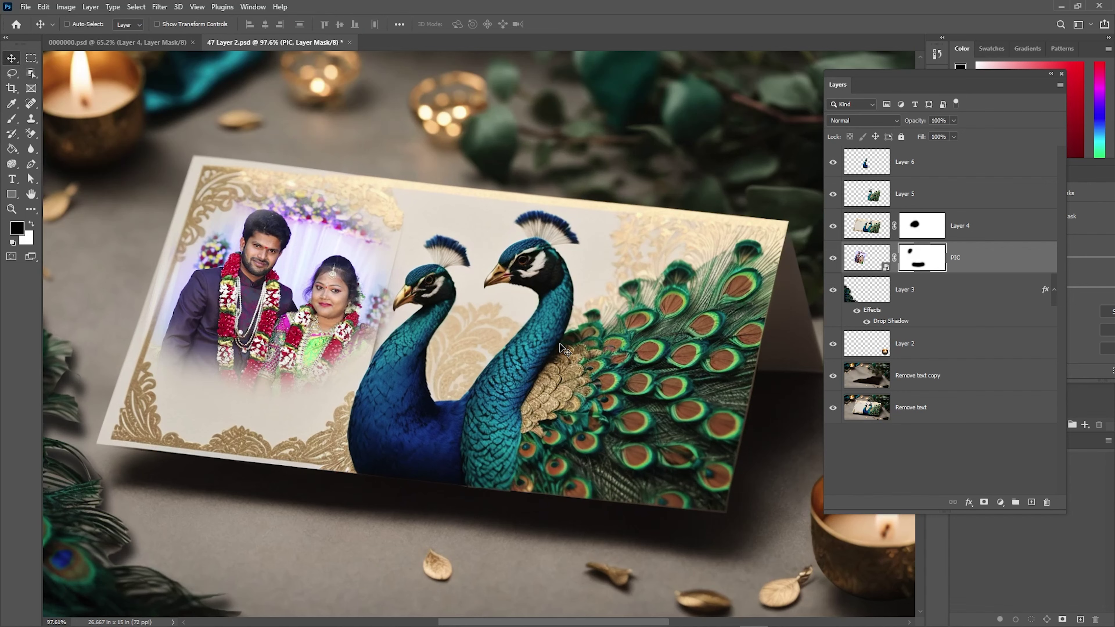
scroll(564, 350, down, 5)
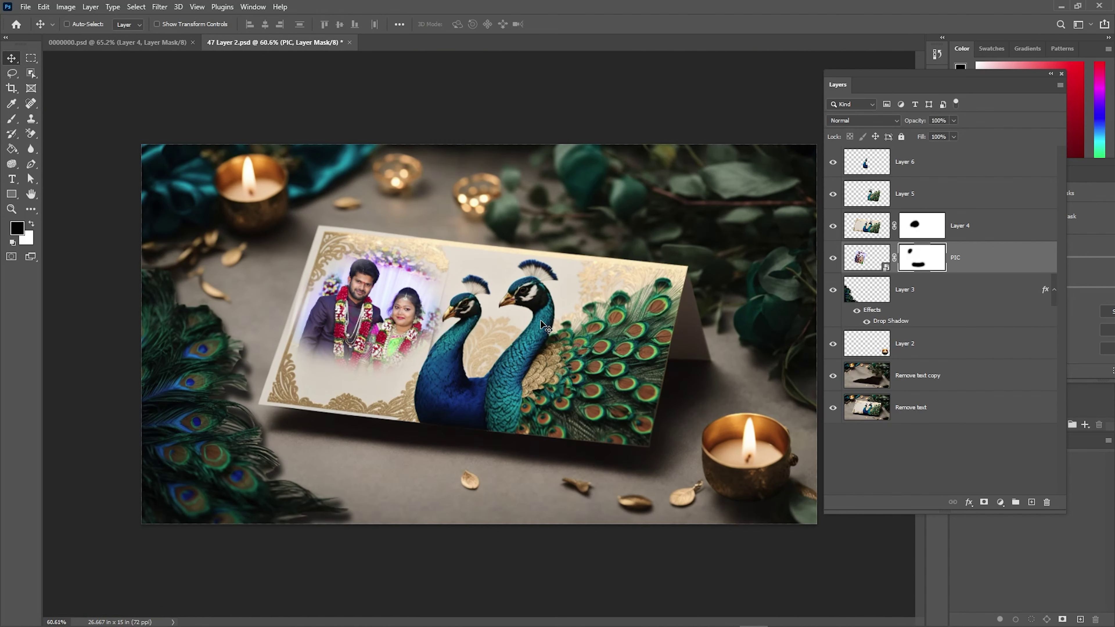
key(ctrl)
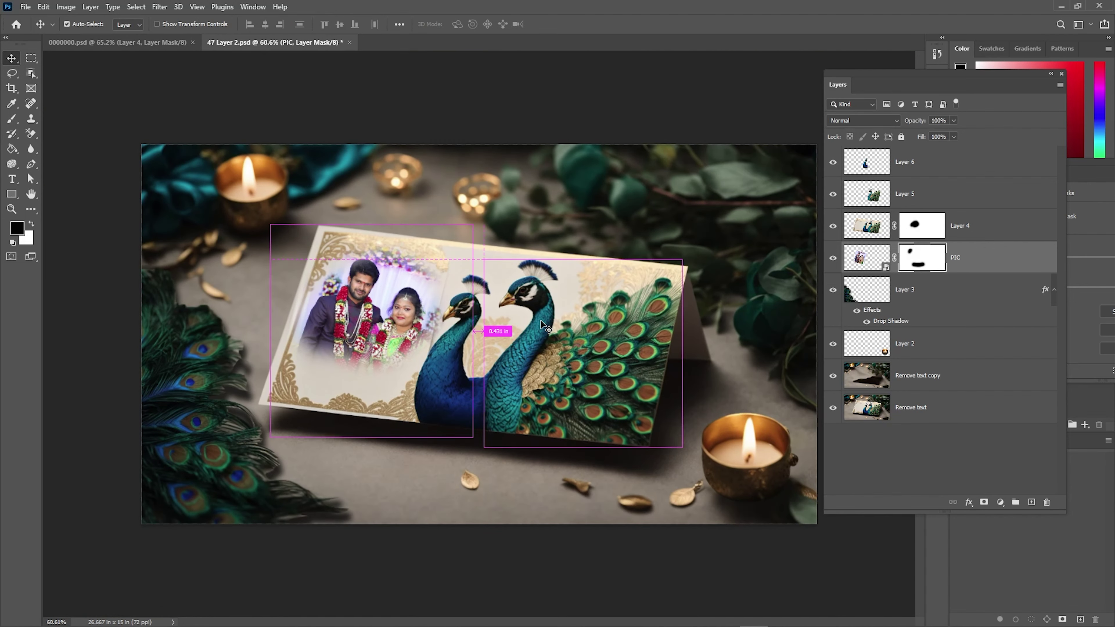
key(ctrl+shift+s)
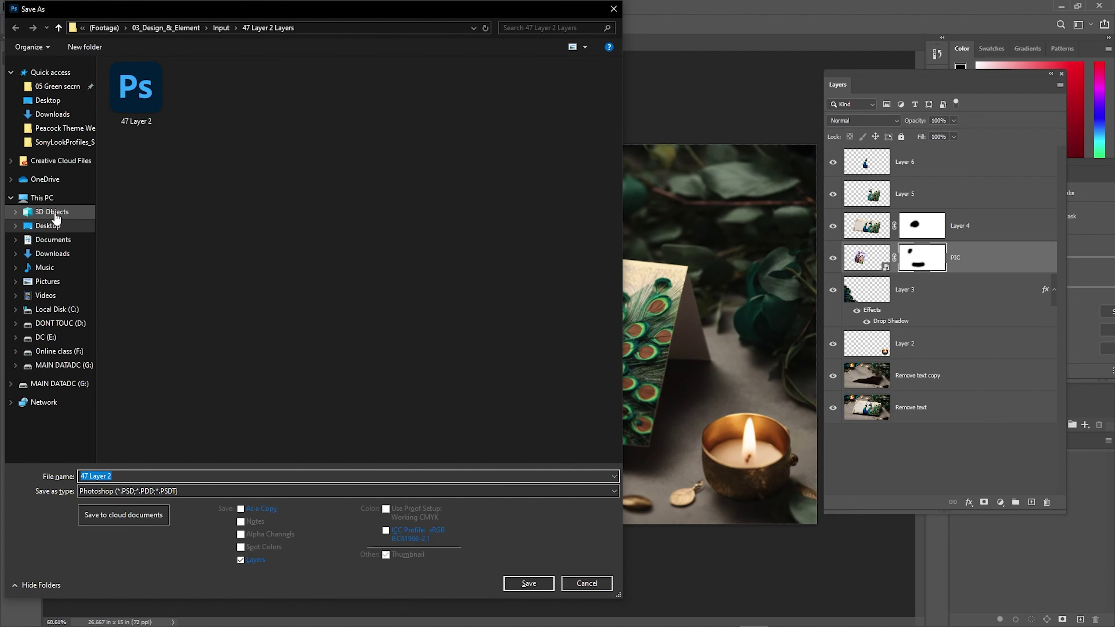
click(63, 233)
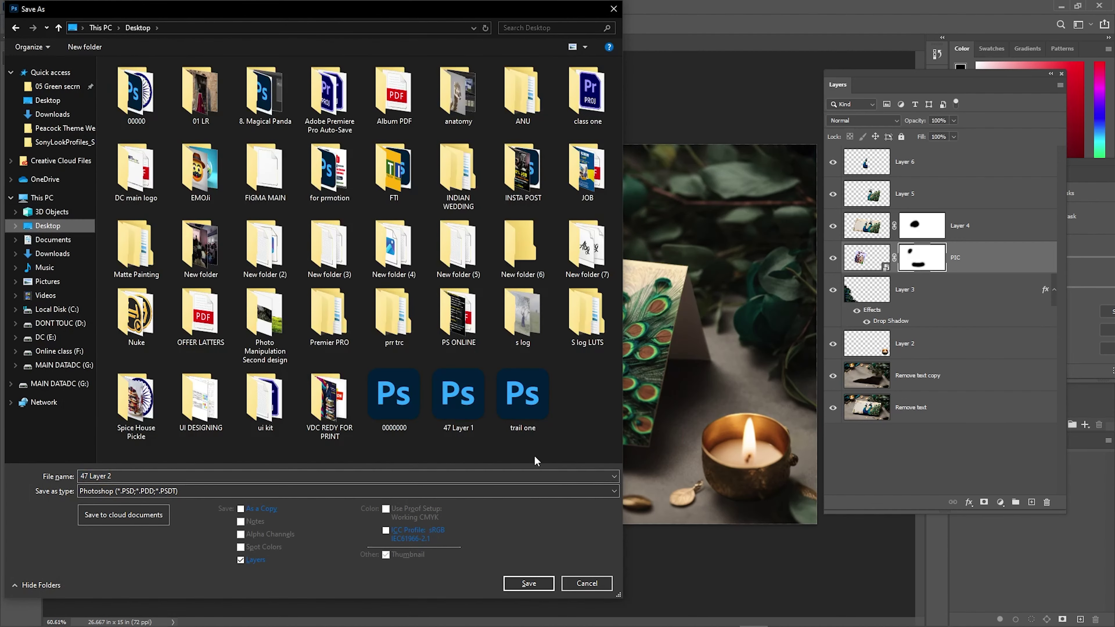
click(167, 476)
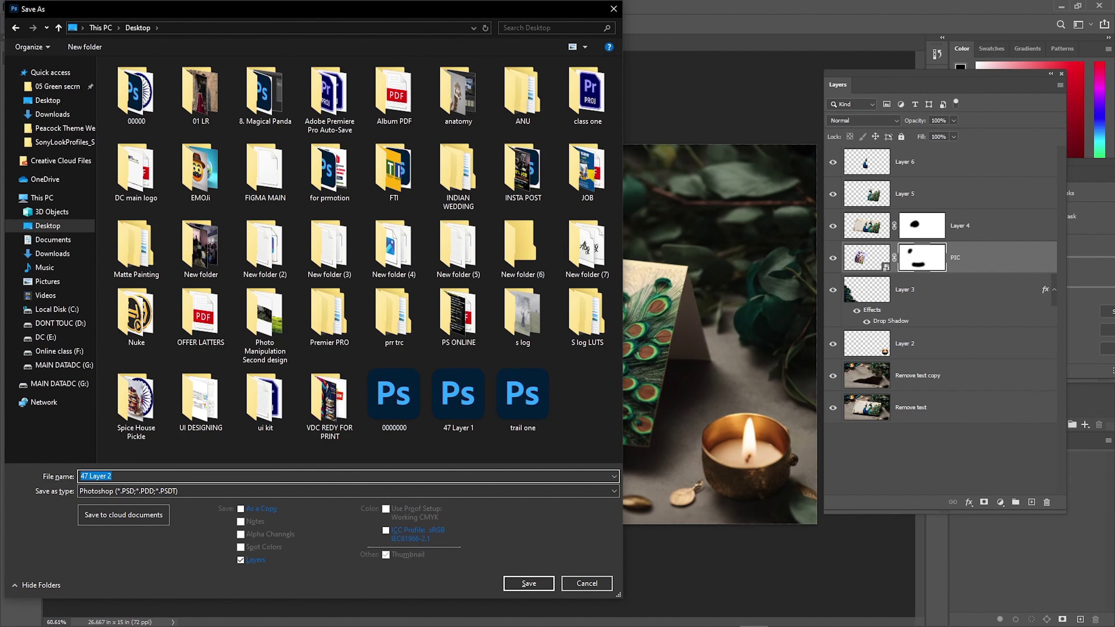
text(PSD)
click(544, 583)
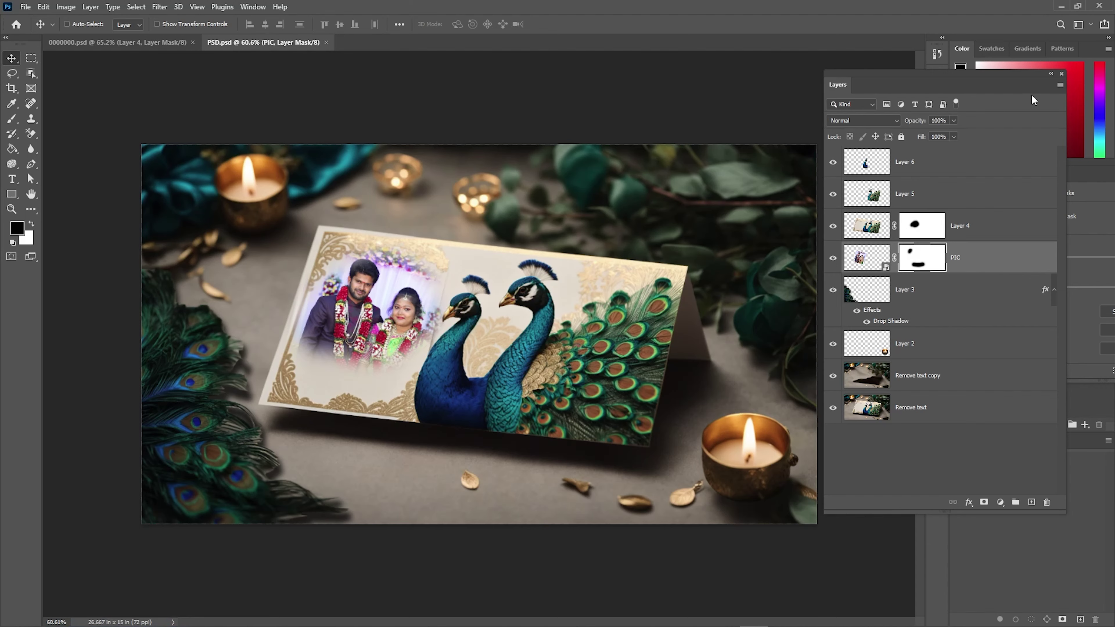
Step: Switch to After Effects and import the PSD file from the Desktop as a composition with editable layer styles
click(1063, 7)
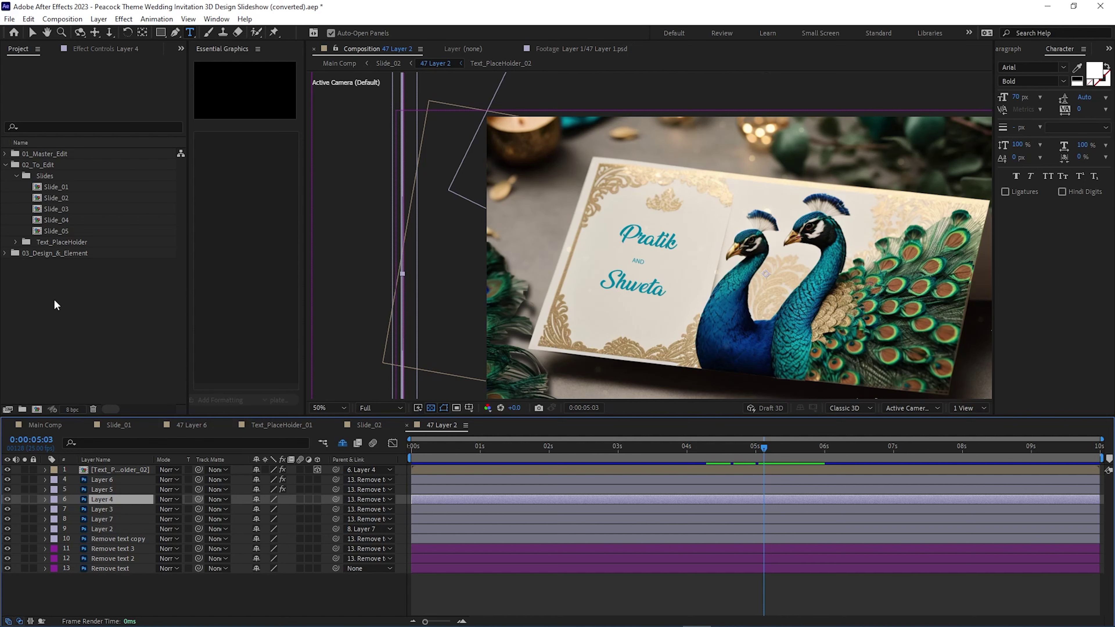
double_click(70, 306)
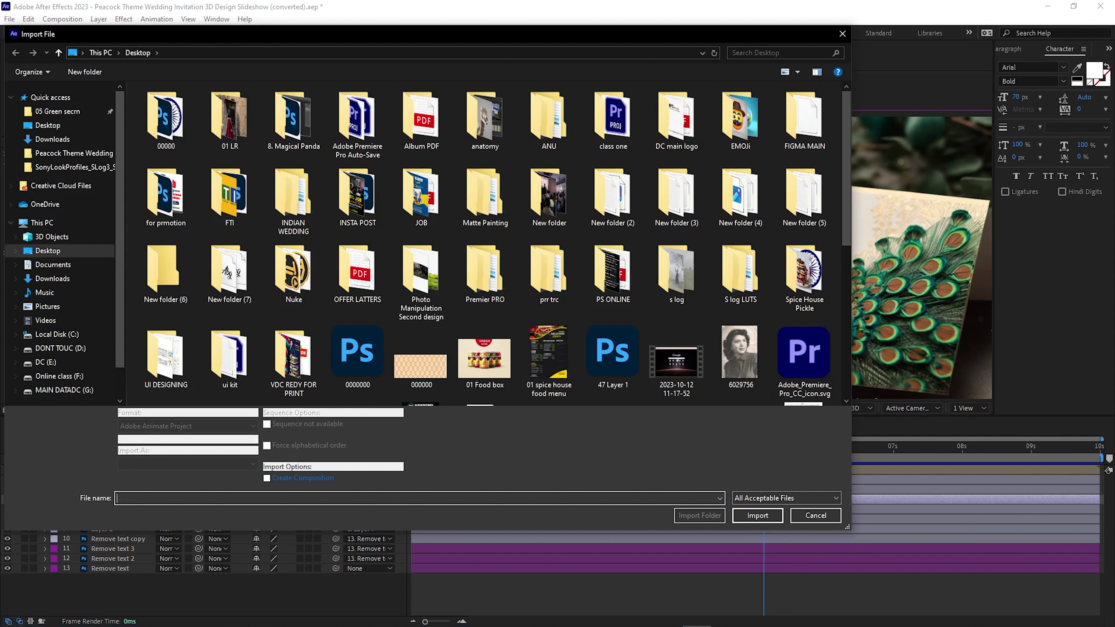
scroll(549, 272, down, 5)
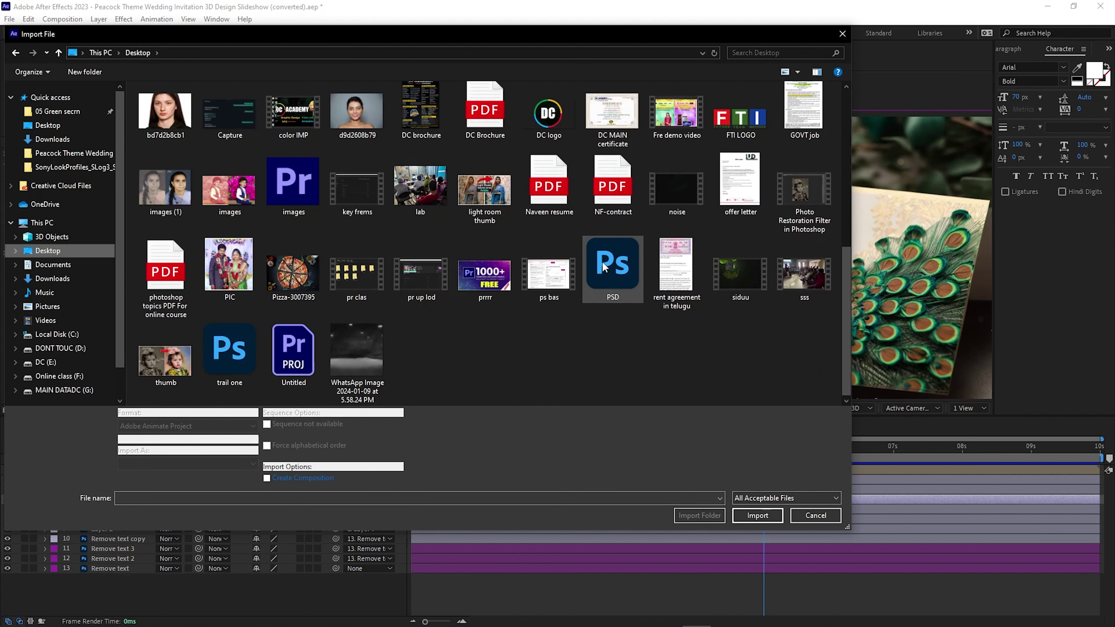
double_click(613, 267)
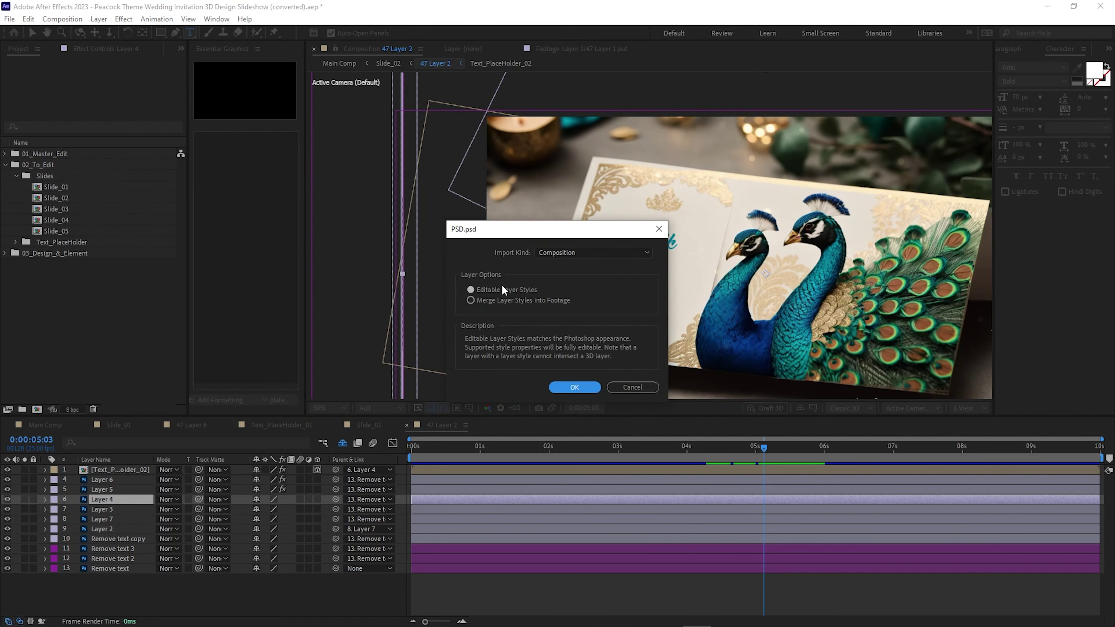
click(502, 288)
click(574, 388)
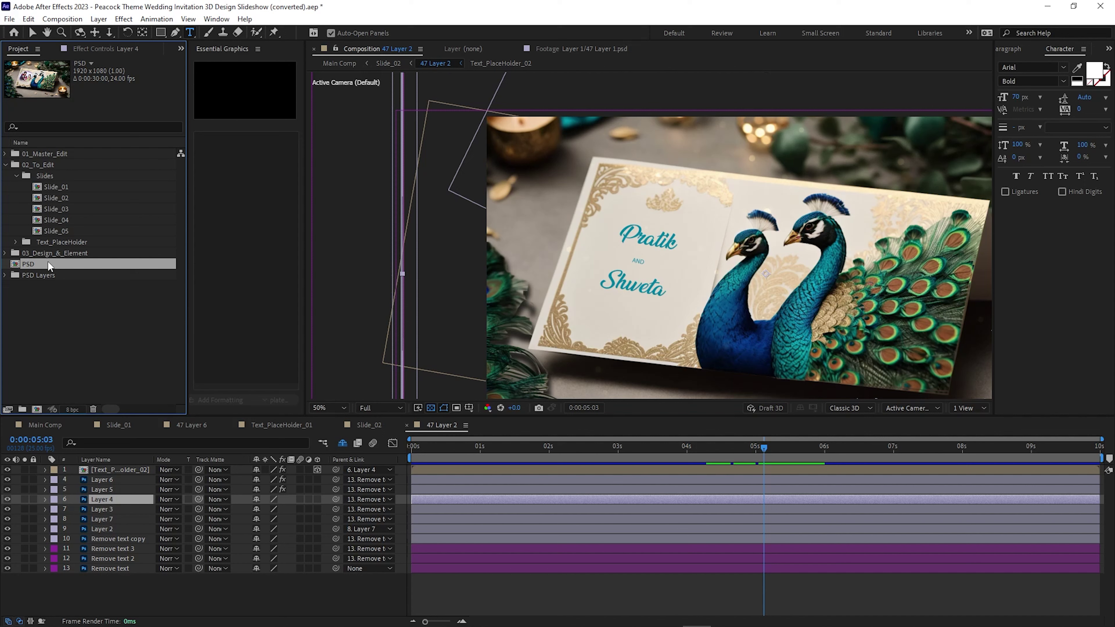
Step: Identify the card layer by toggling Layer 4's visibility, and replace its source with the imported PSD composition
click(7, 500)
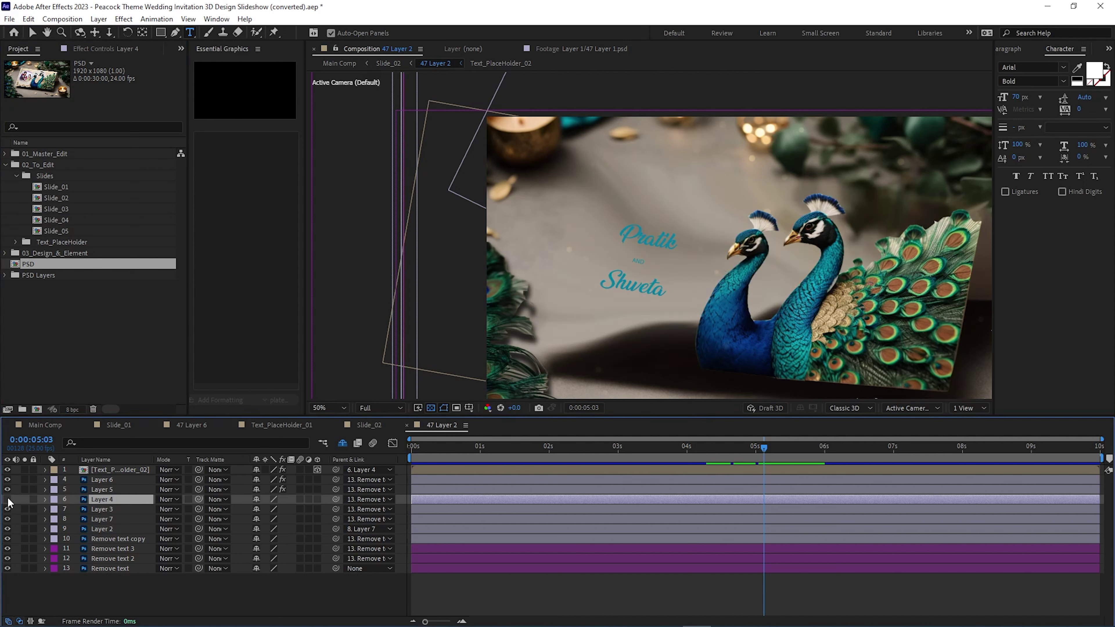
click(7, 500)
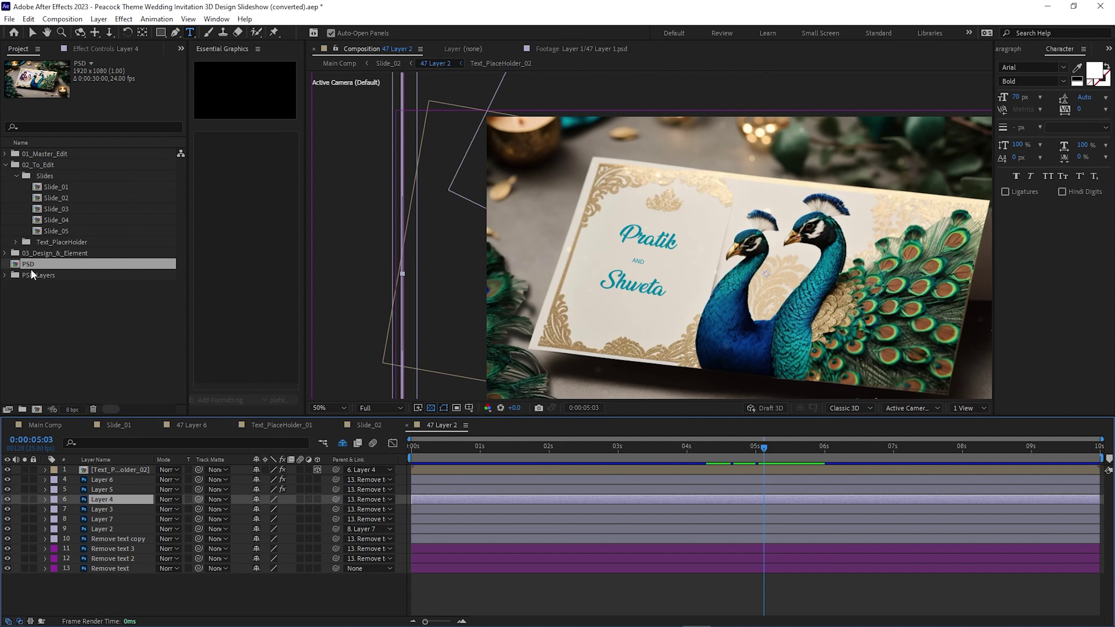
drag(28, 264, 99, 499)
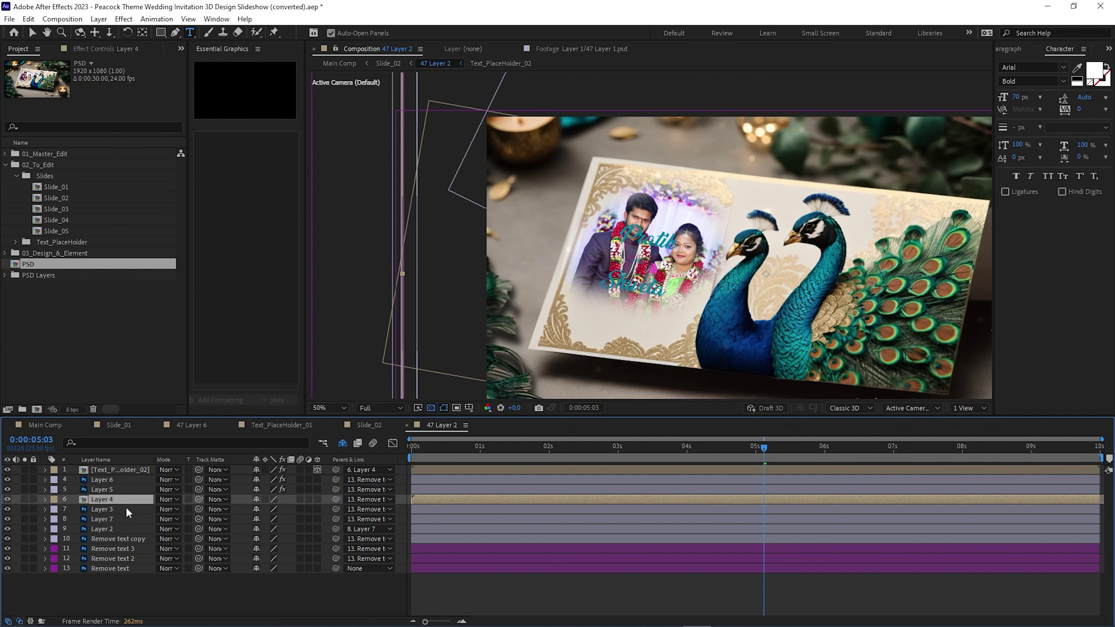
Step: Preview the 47 Layer 2 composition from the start at Quarter resolution, and return the viewer to Full resolution
click(439, 447)
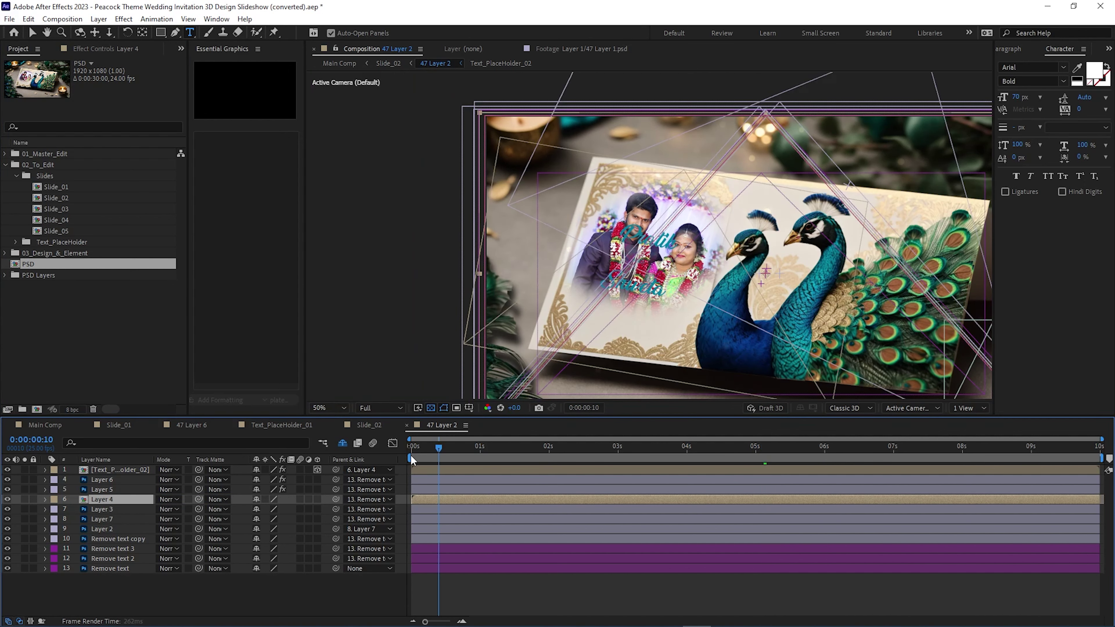
key(space)
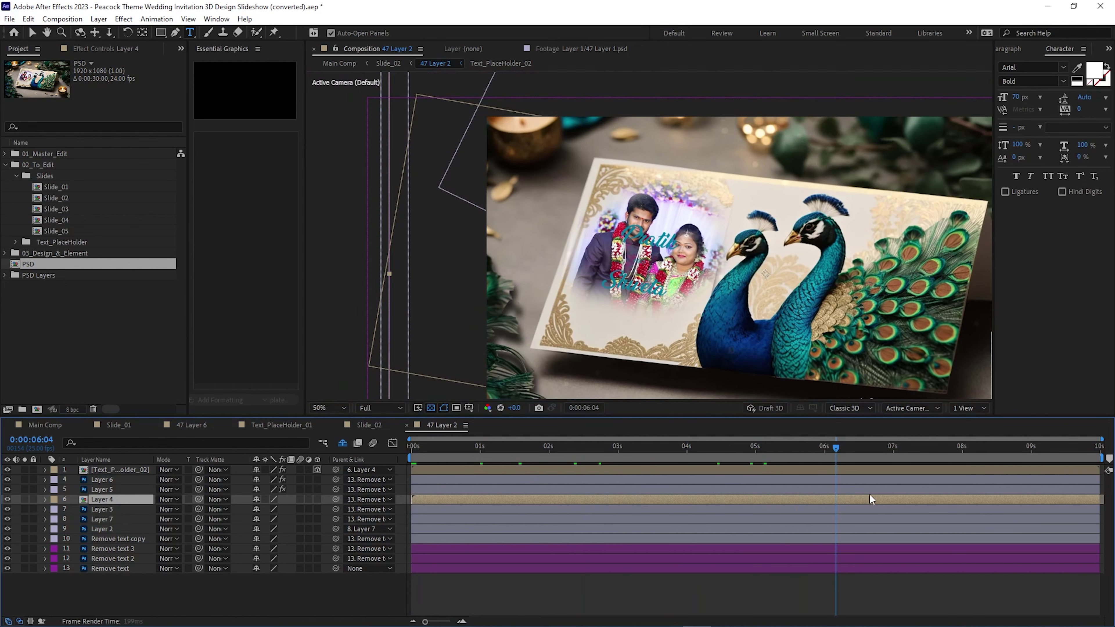
key(space)
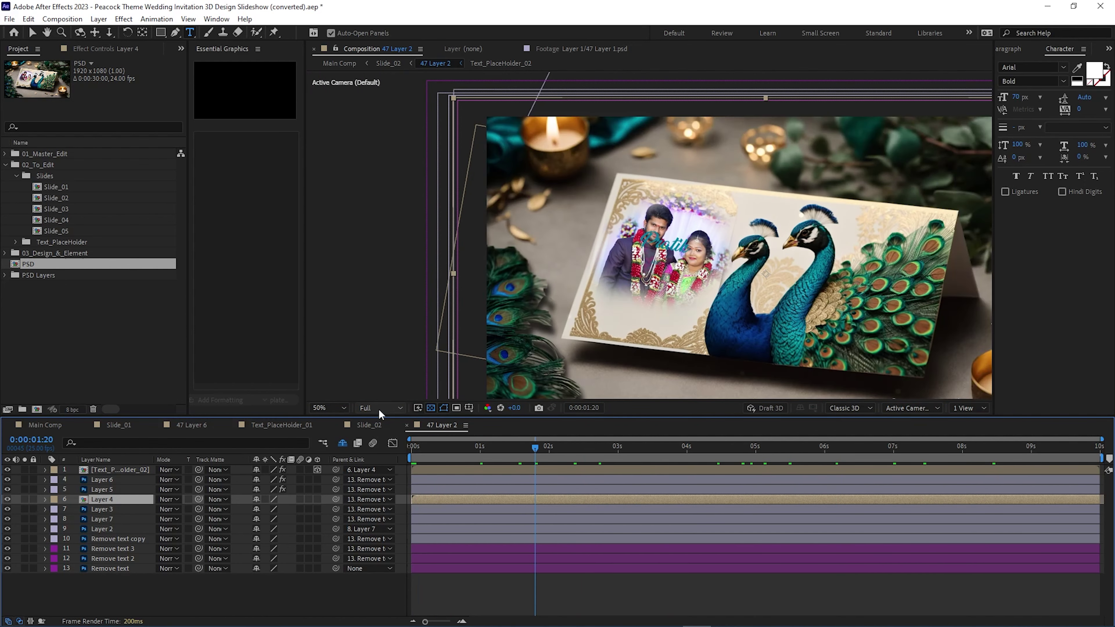
click(380, 408)
click(385, 472)
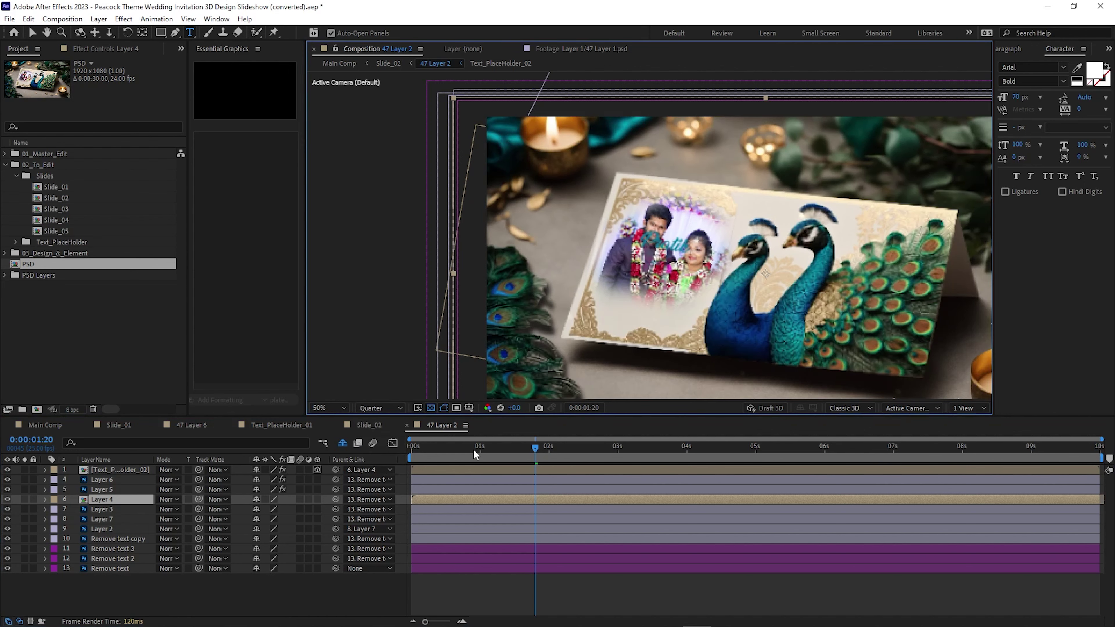
key(Home)
key(space)
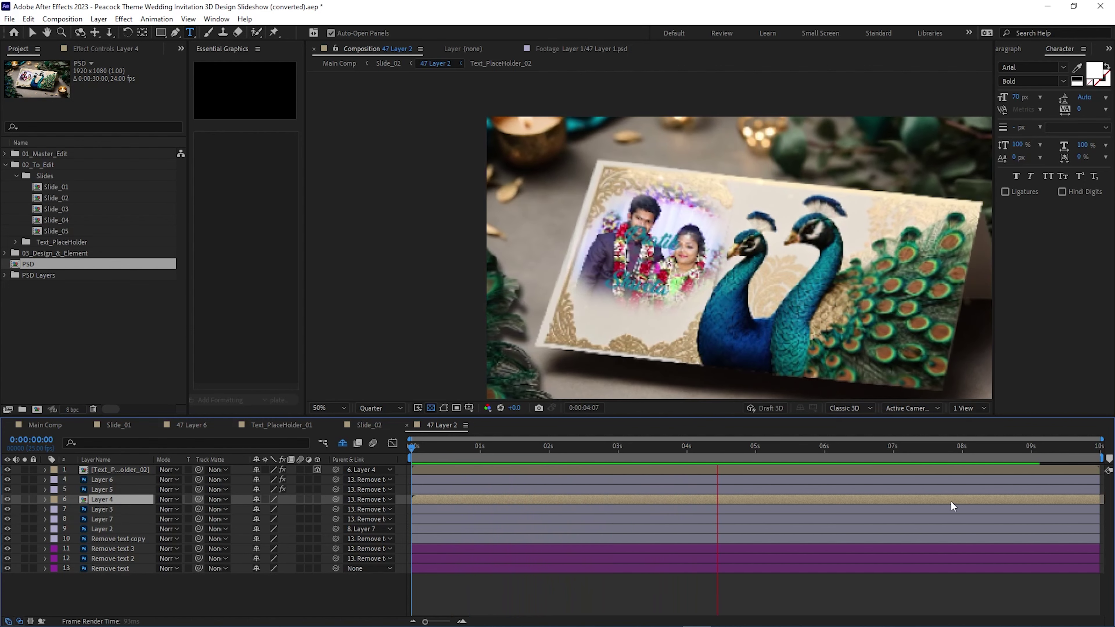
click(767, 457)
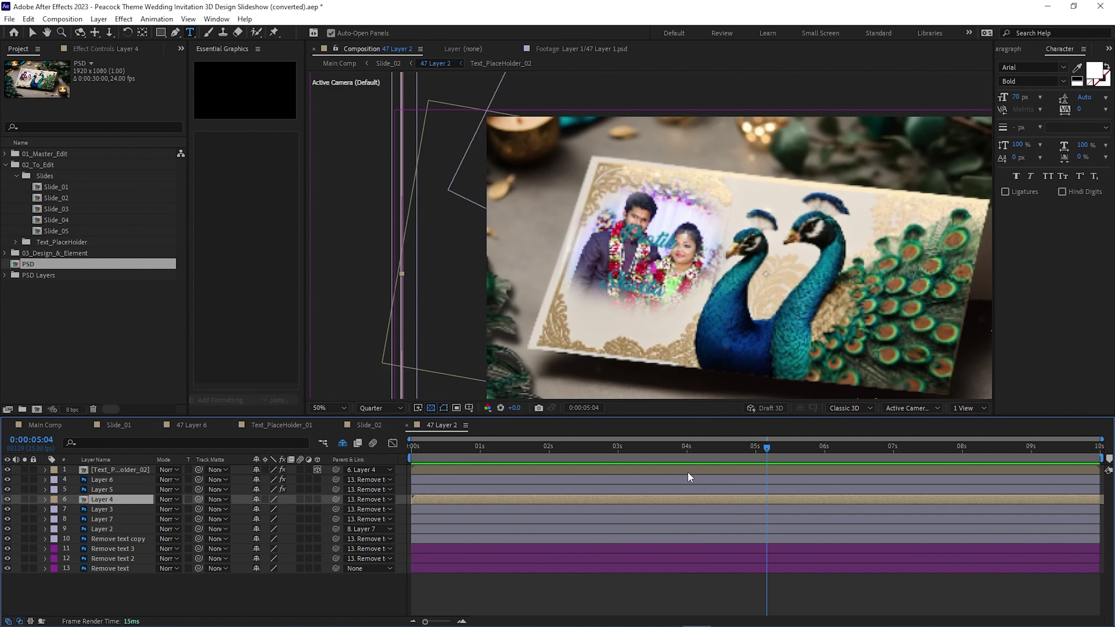
click(371, 408)
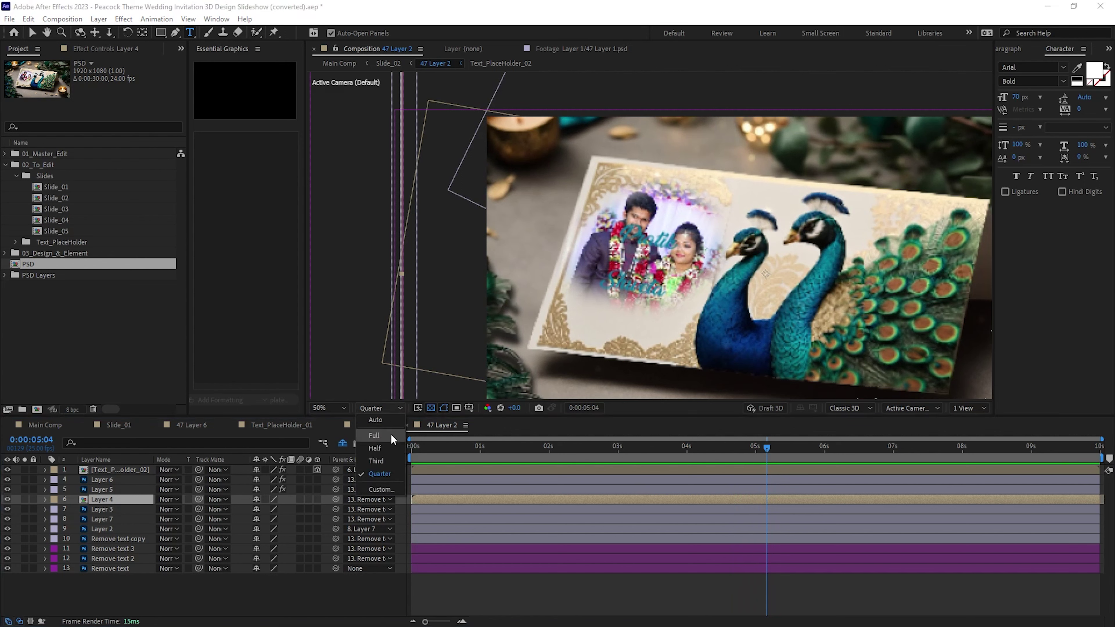
click(369, 418)
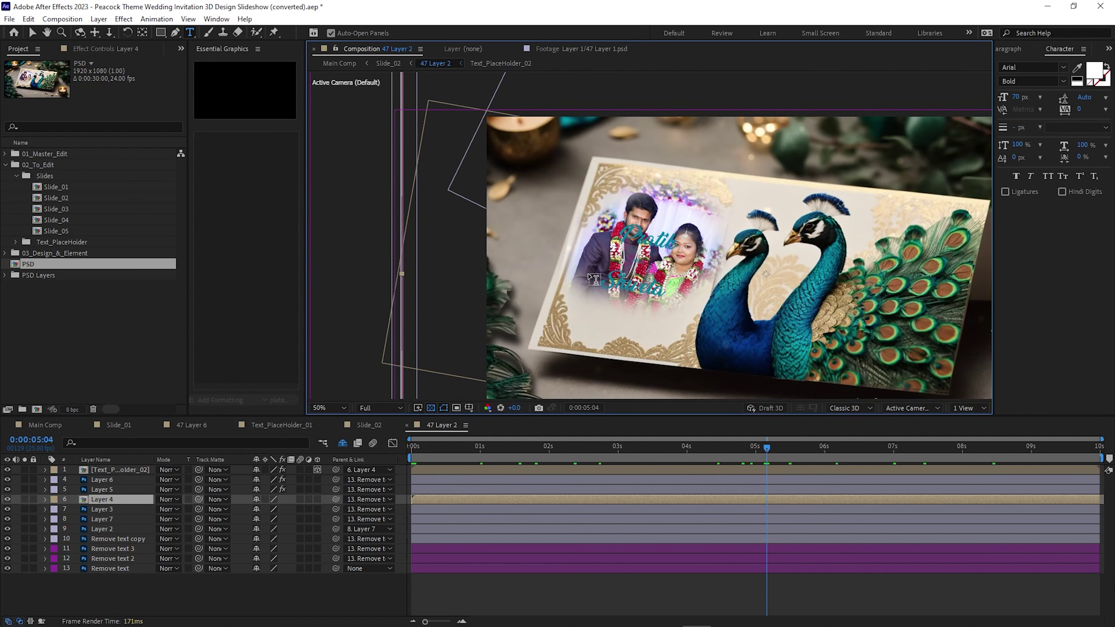
Step: Scale the Text_PlaceHolder_02 layer down to 60% in width and height
click(127, 469)
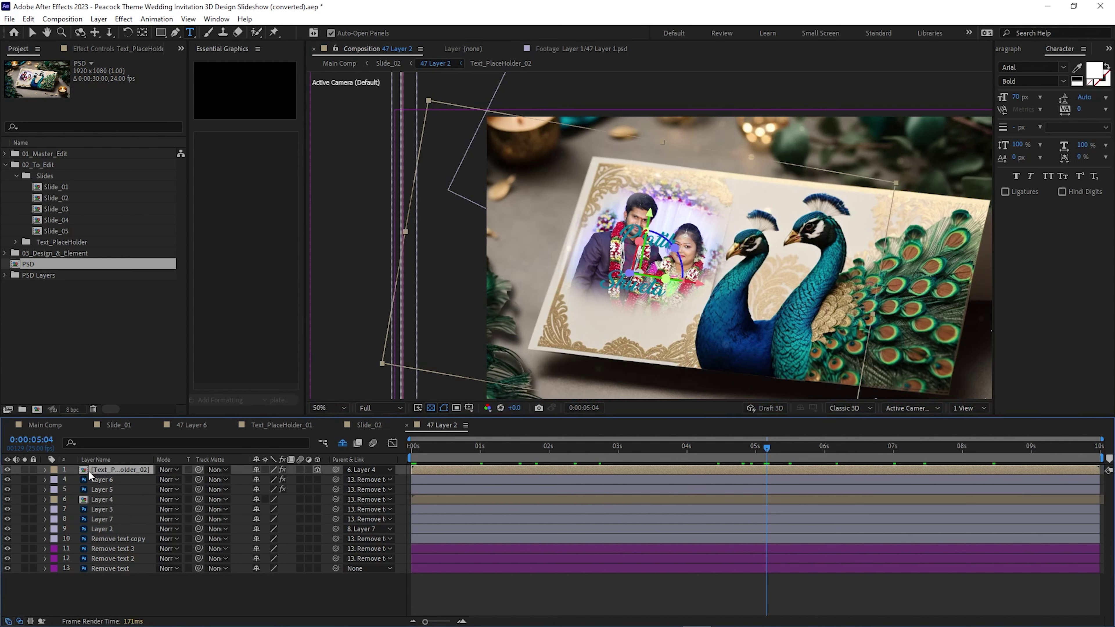
click(7, 469)
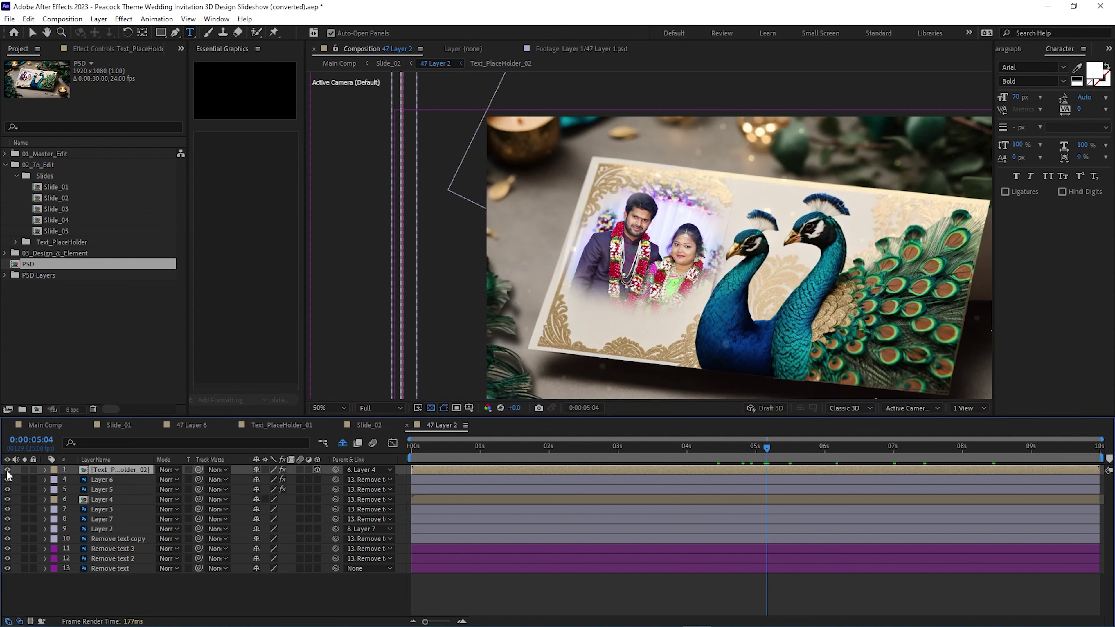
click(7, 470)
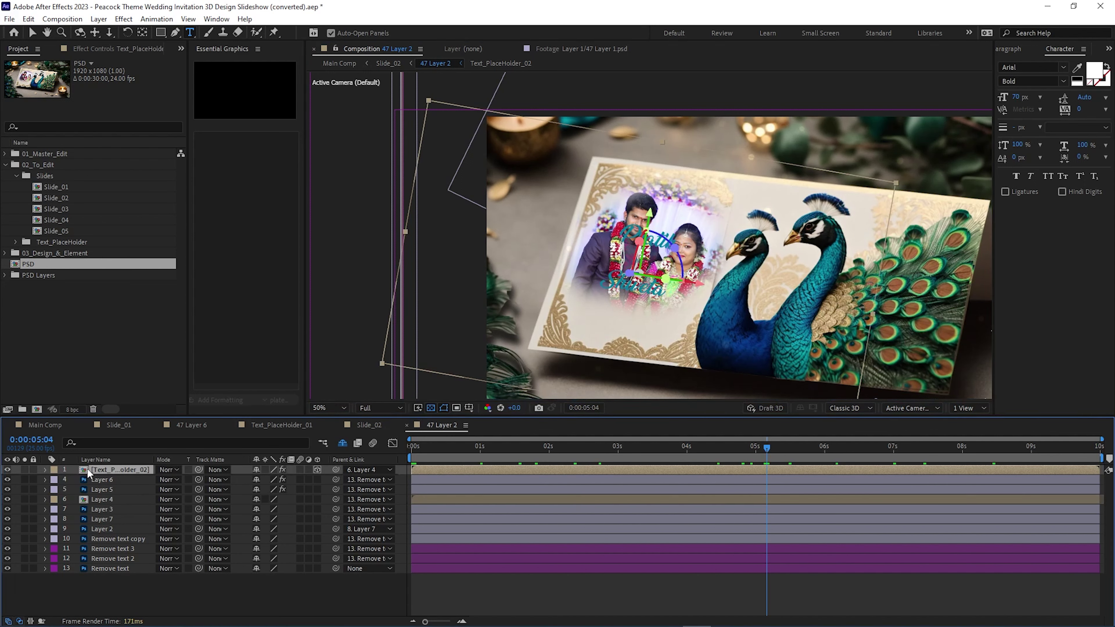
key(s)
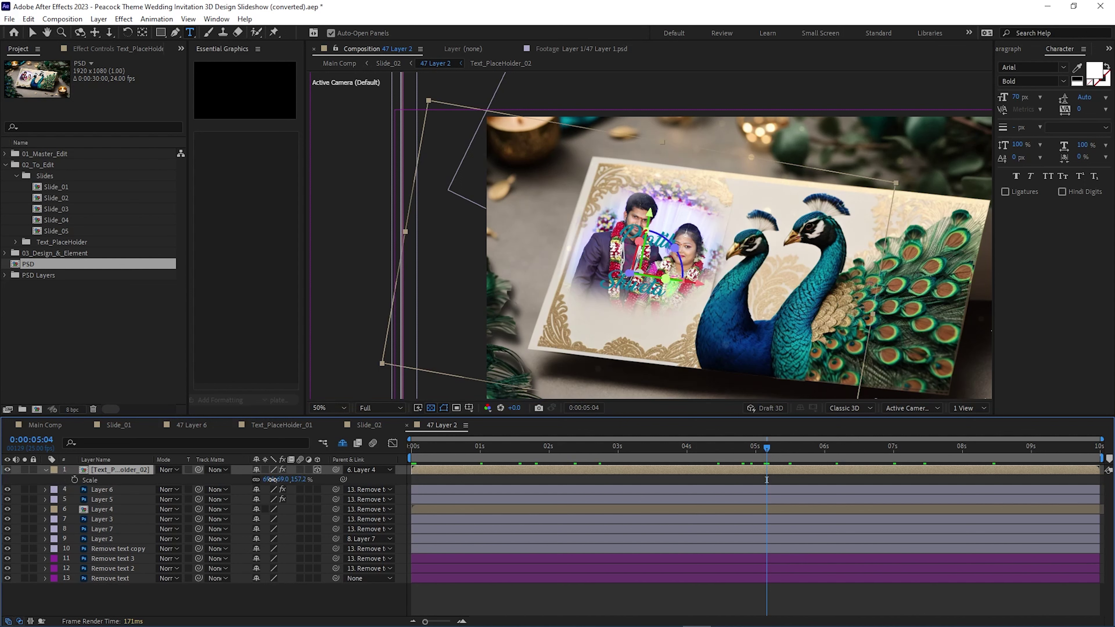
drag(272, 479, 268, 479)
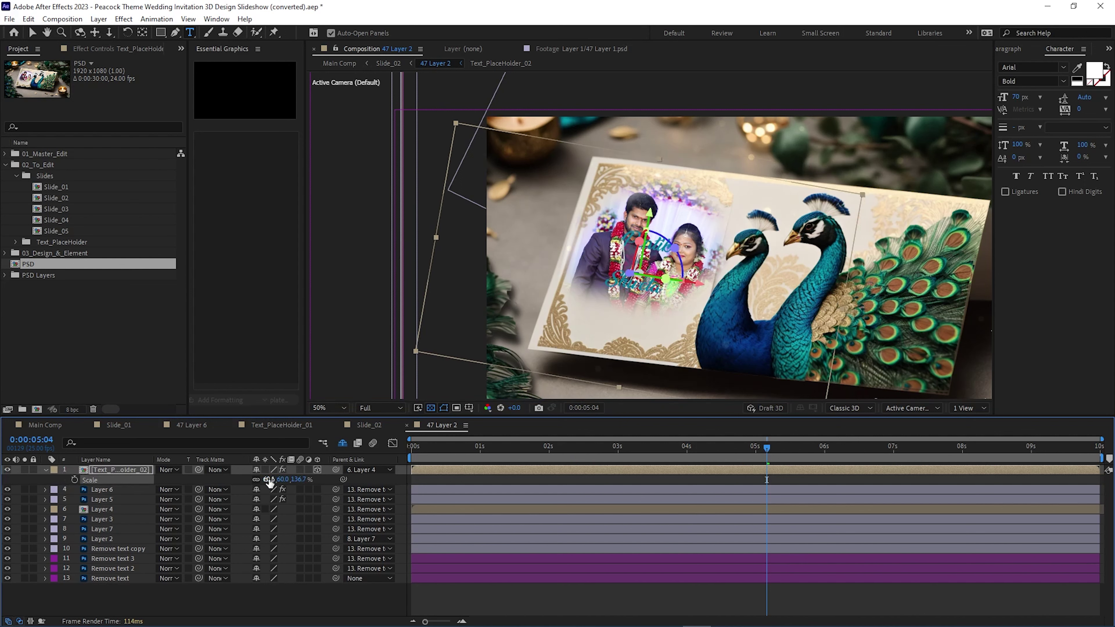
Step: Move the Text_PlaceHolder_02 layer beneath the couple photo, to position 655.2, 633.2, 203.9
key(p)
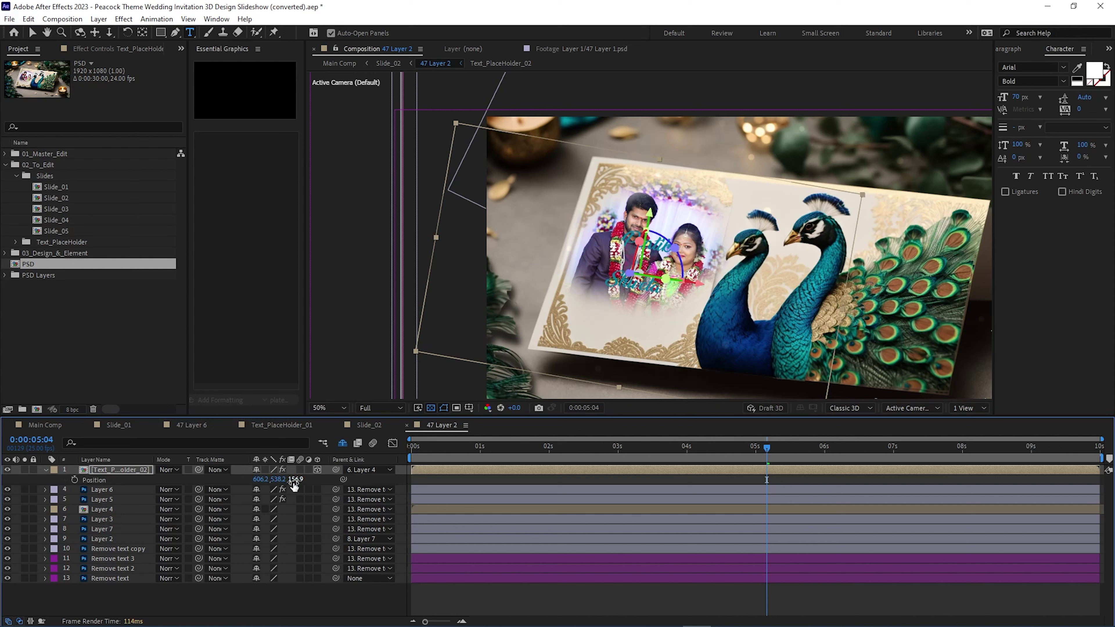
drag(295, 480, 344, 469)
drag(262, 478, 341, 485)
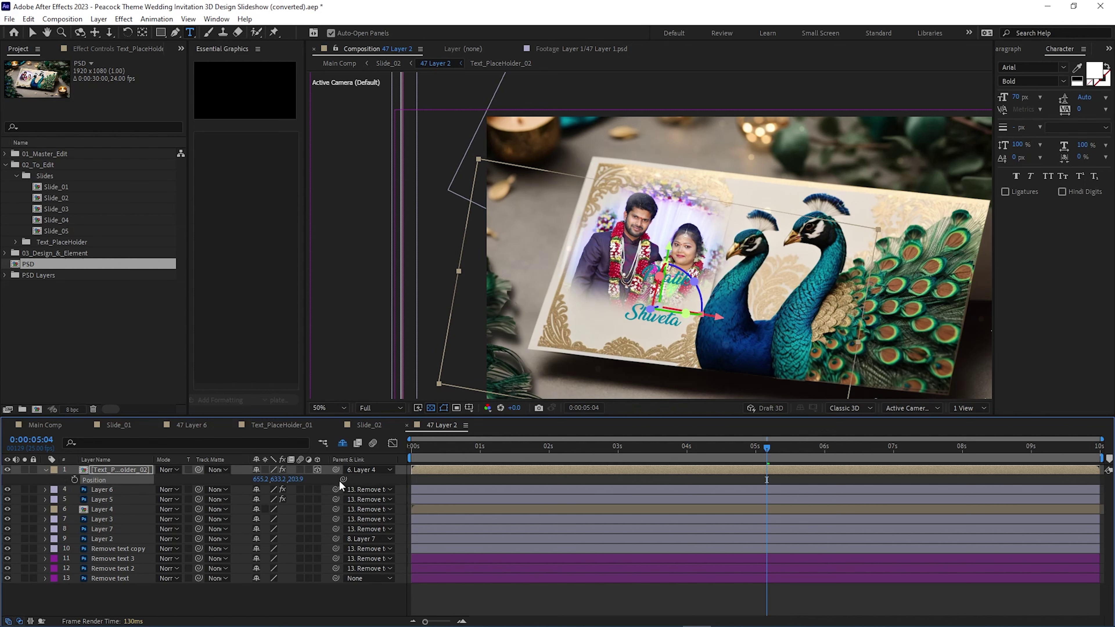
Step: Open the Text_PlaceHolder_02 composition and delete the groom's name from the upper text layer
double_click(441, 471)
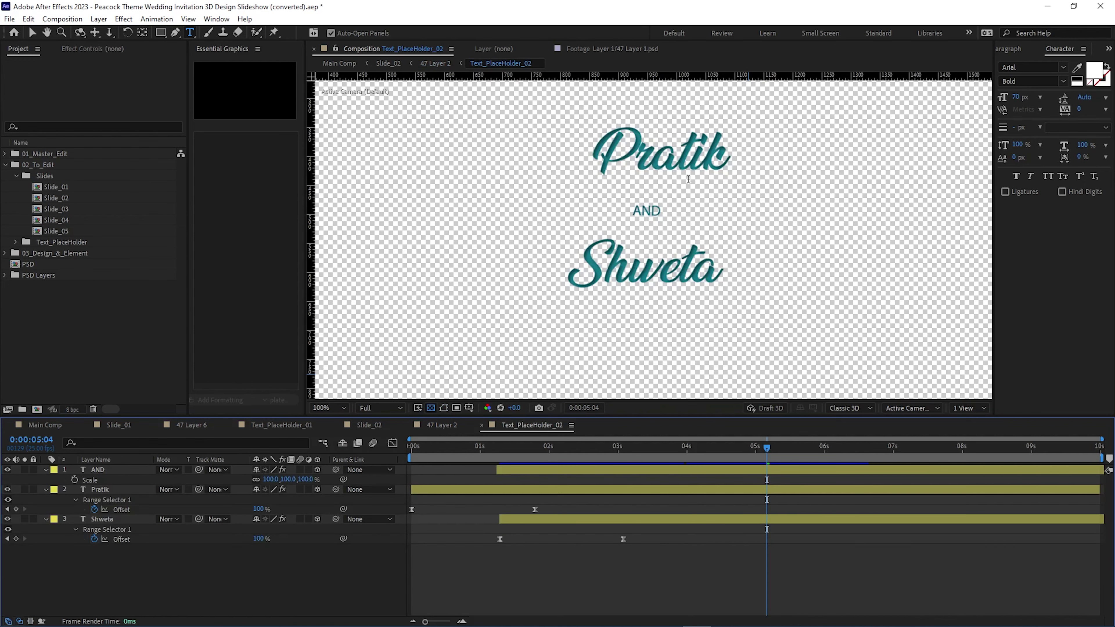
click(660, 151)
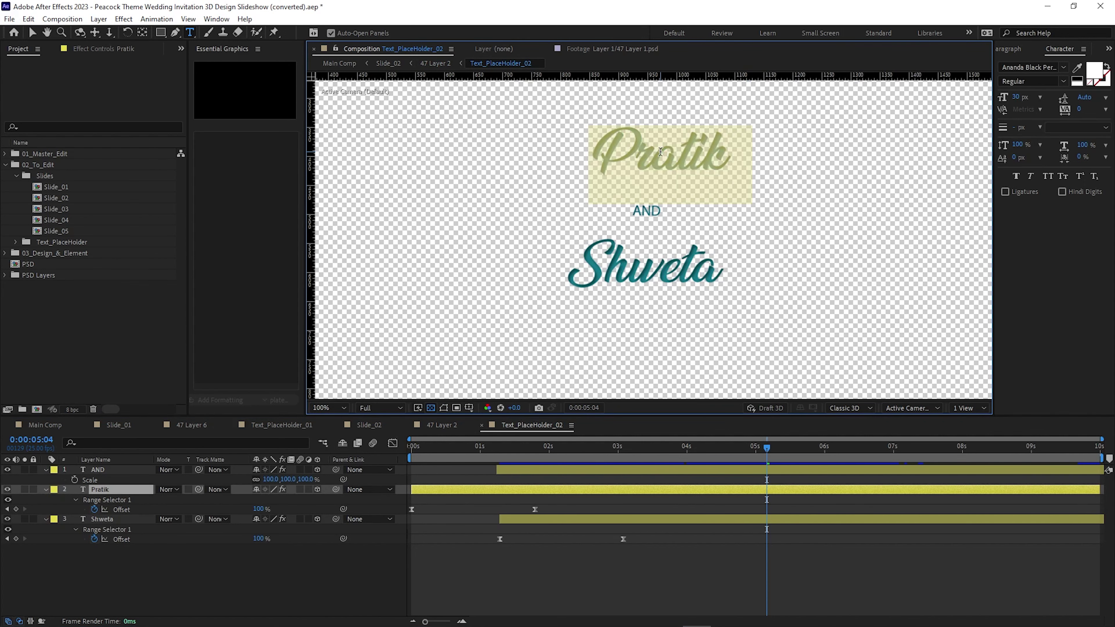
key(BackSpace)
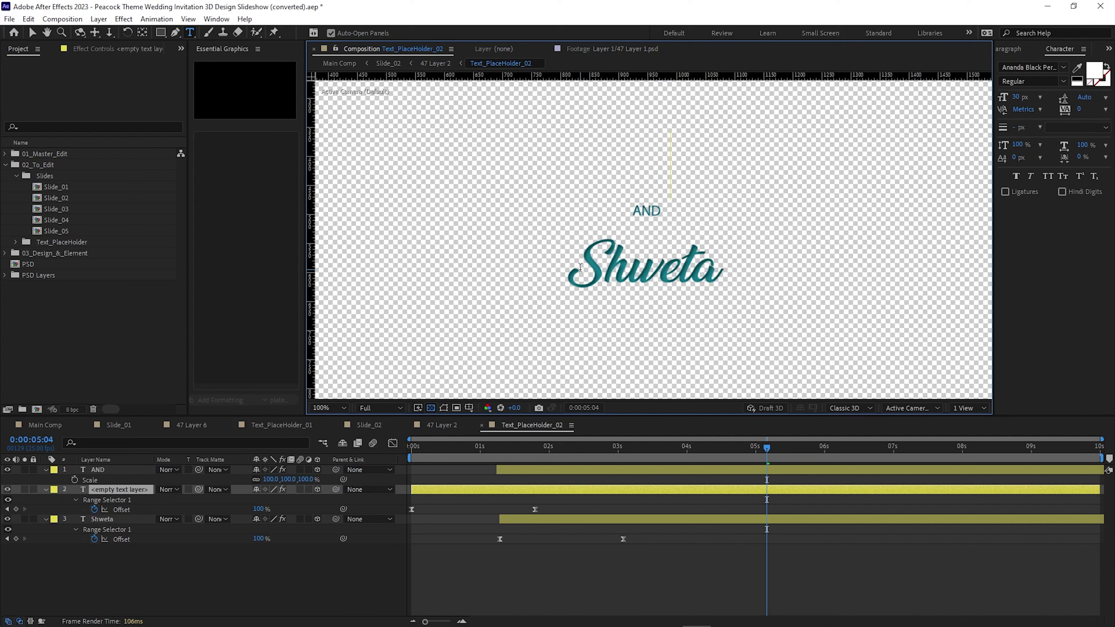
Step: Insert the groom's name before the bride's name in the lower text layer, so both share one line
click(617, 471)
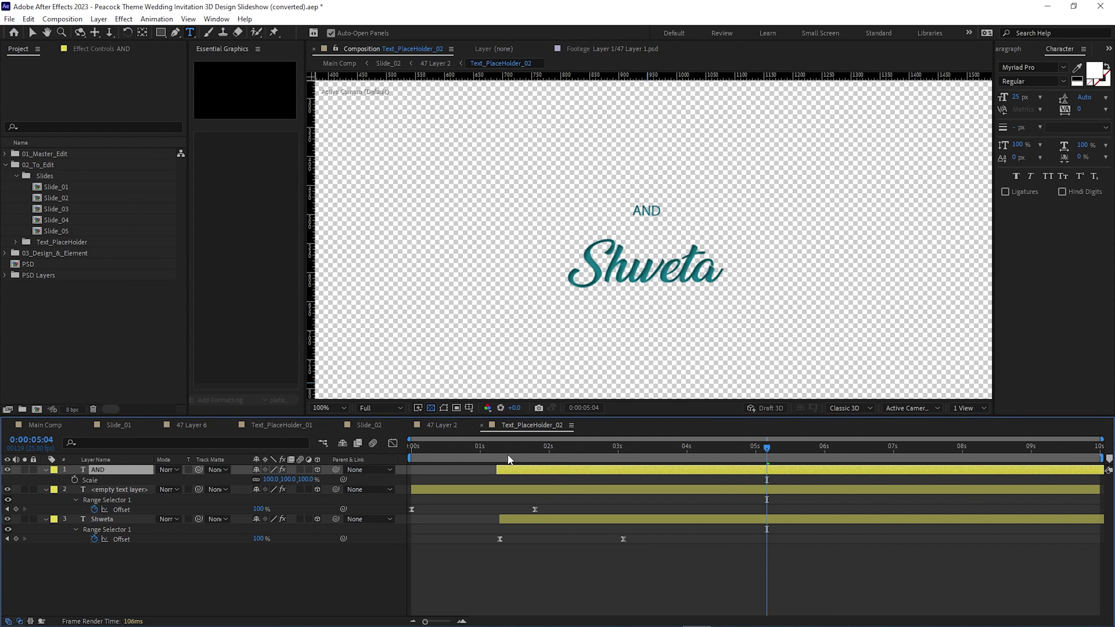
double_click(523, 518)
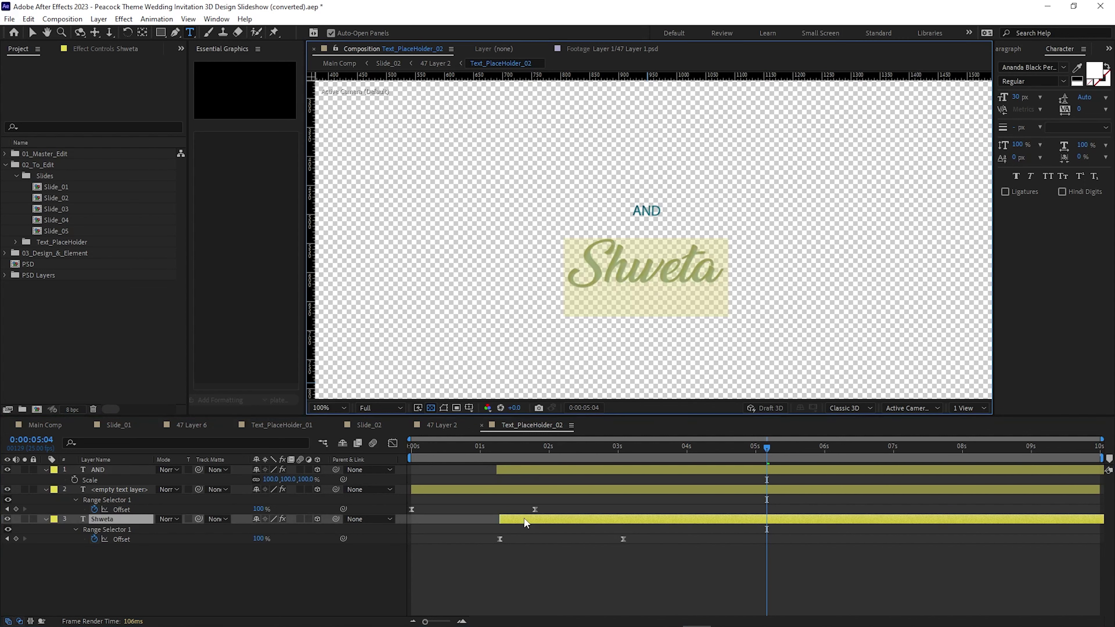
click(562, 285)
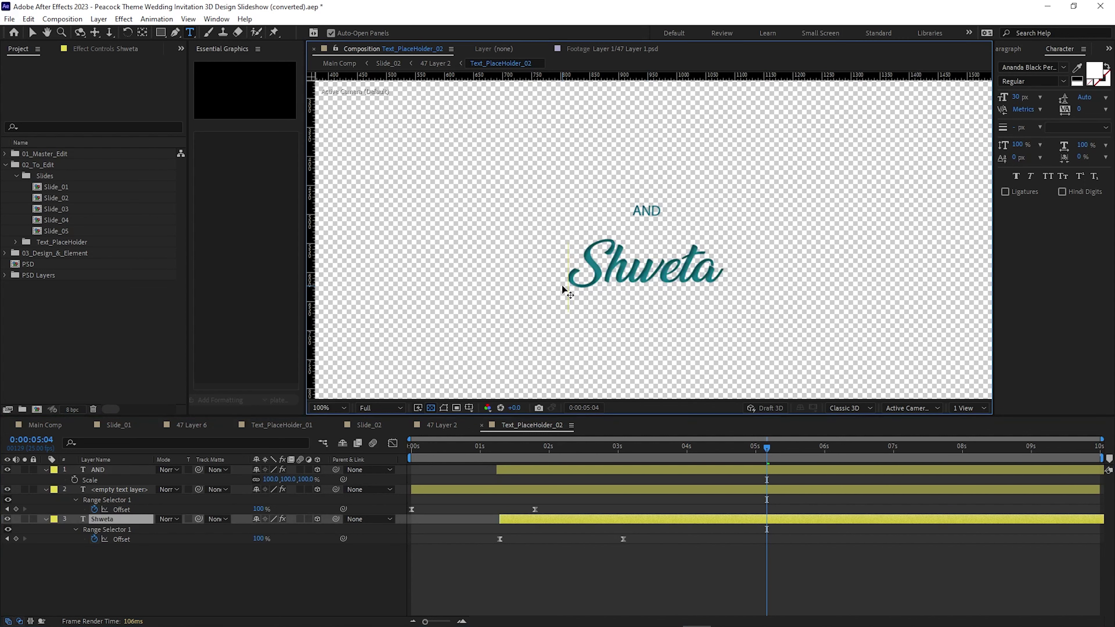
text(Pratik)
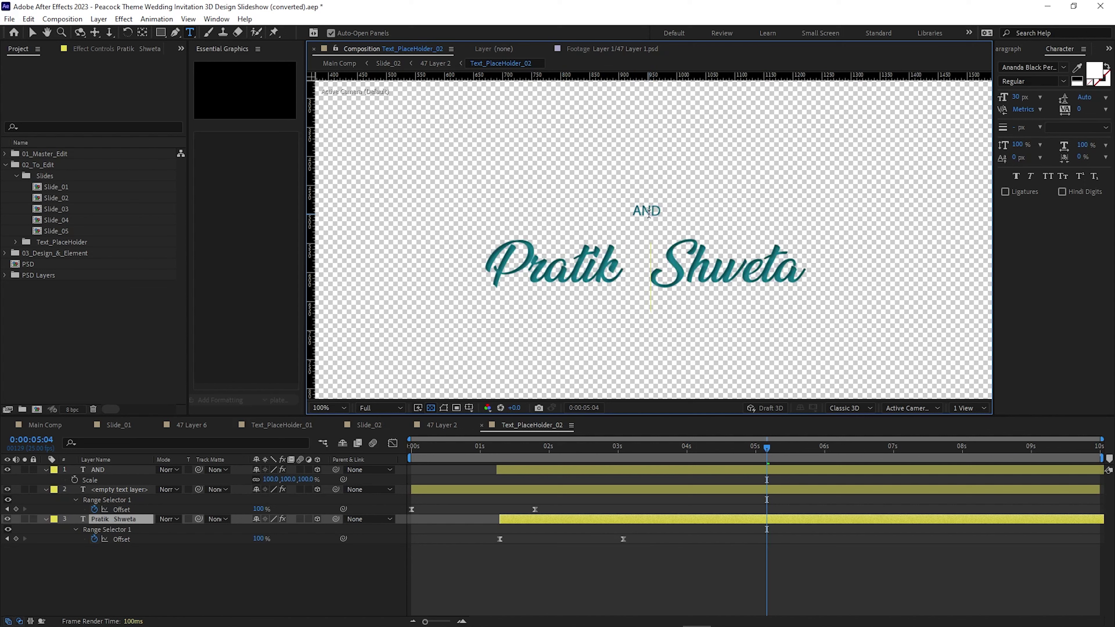
key(shift+End)
Step: Scrub to about six seconds, cut the word AND from its own text layer and select the combined names layer
click(524, 462)
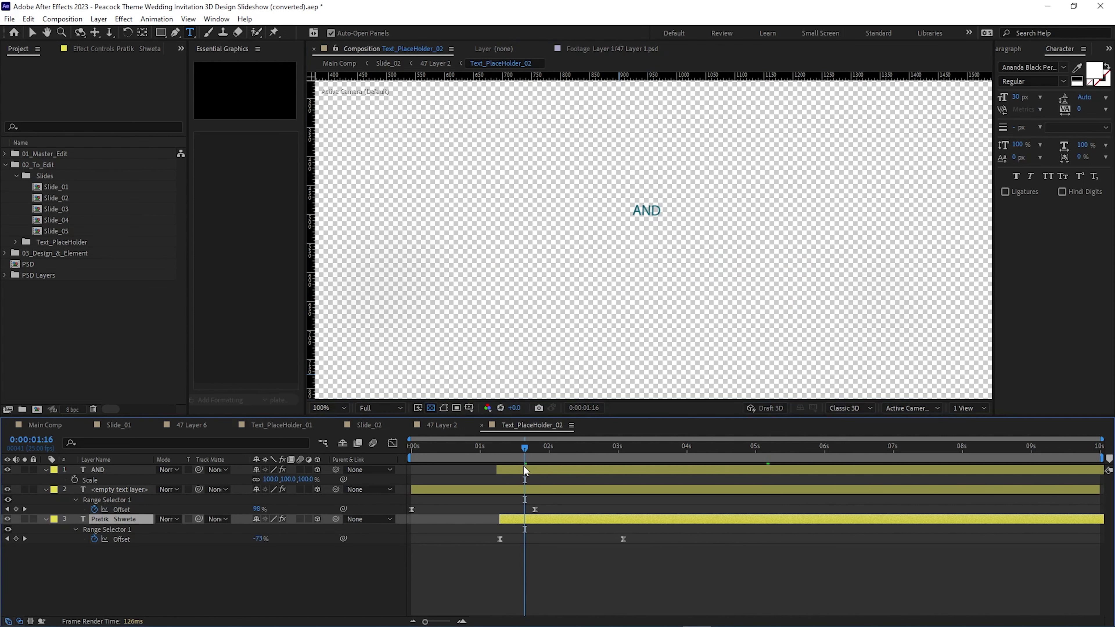
click(524, 467)
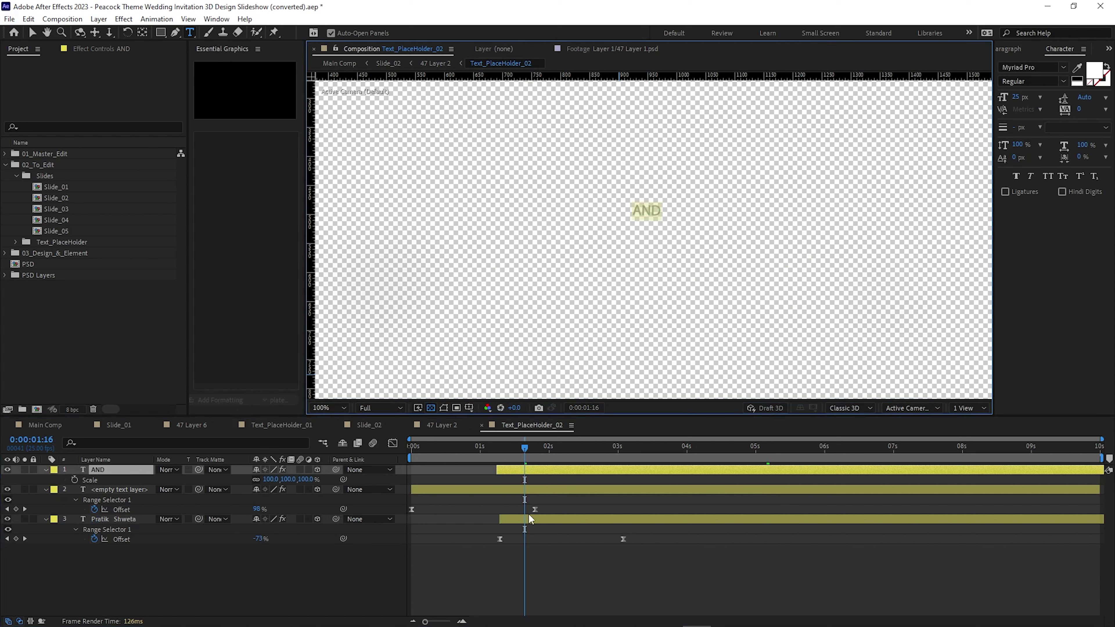
drag(533, 458, 553, 472)
drag(634, 478, 829, 474)
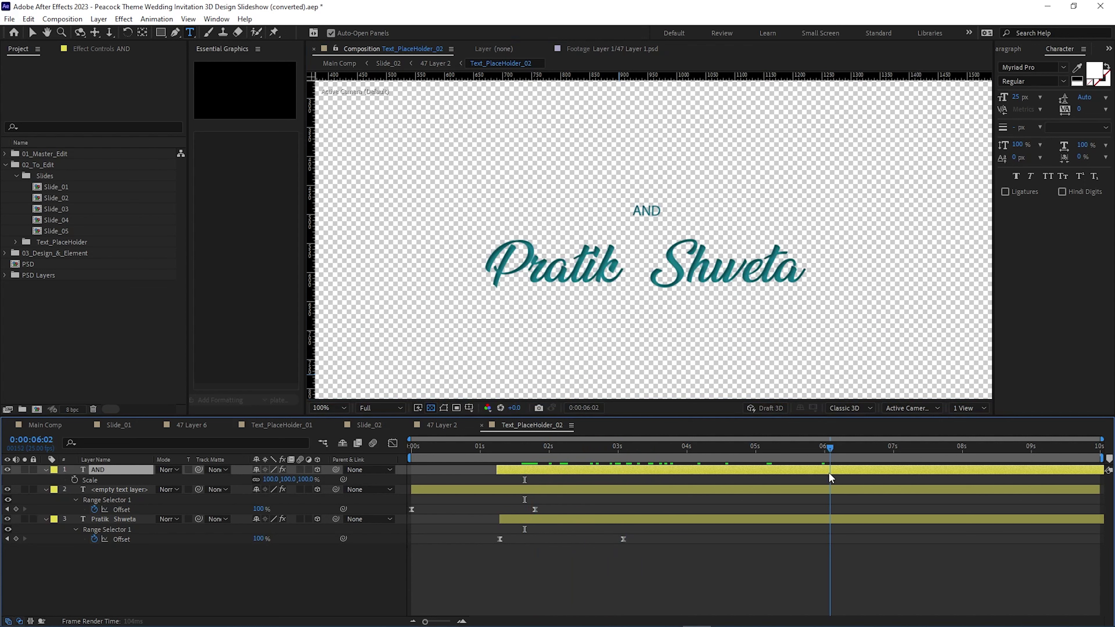
double_click(647, 212)
key(ctrl+c)
key(BackSpace)
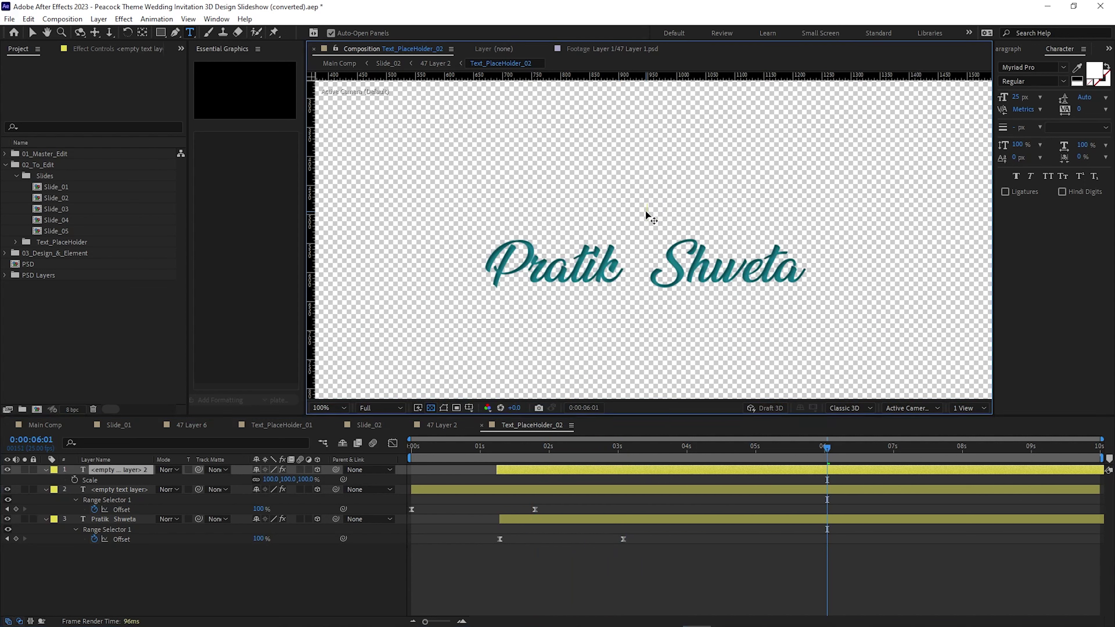
click(123, 519)
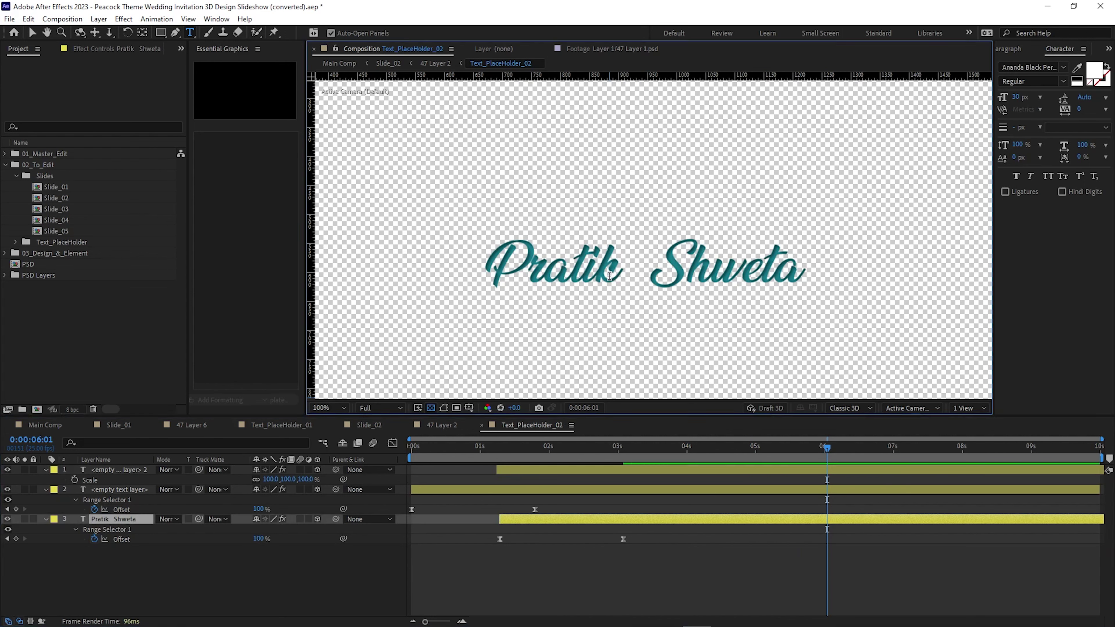
Step: Paste AND between the groom's and bride's names, separate it with a space, and set its font size to 17 px
key(ctrl+v)
drag(593, 273, 635, 273)
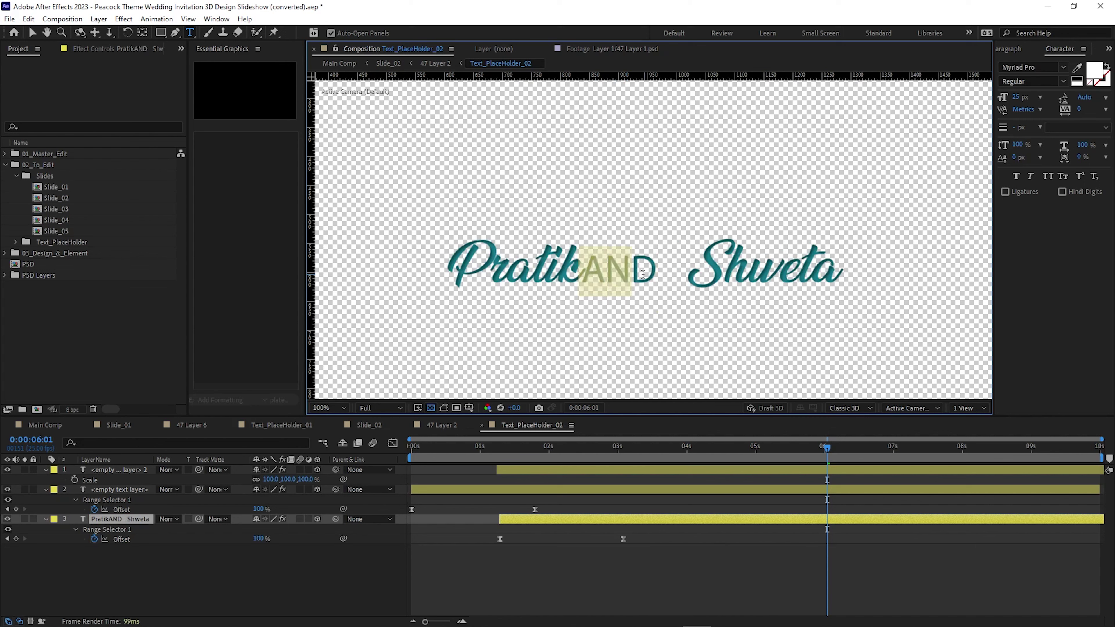
click(586, 278)
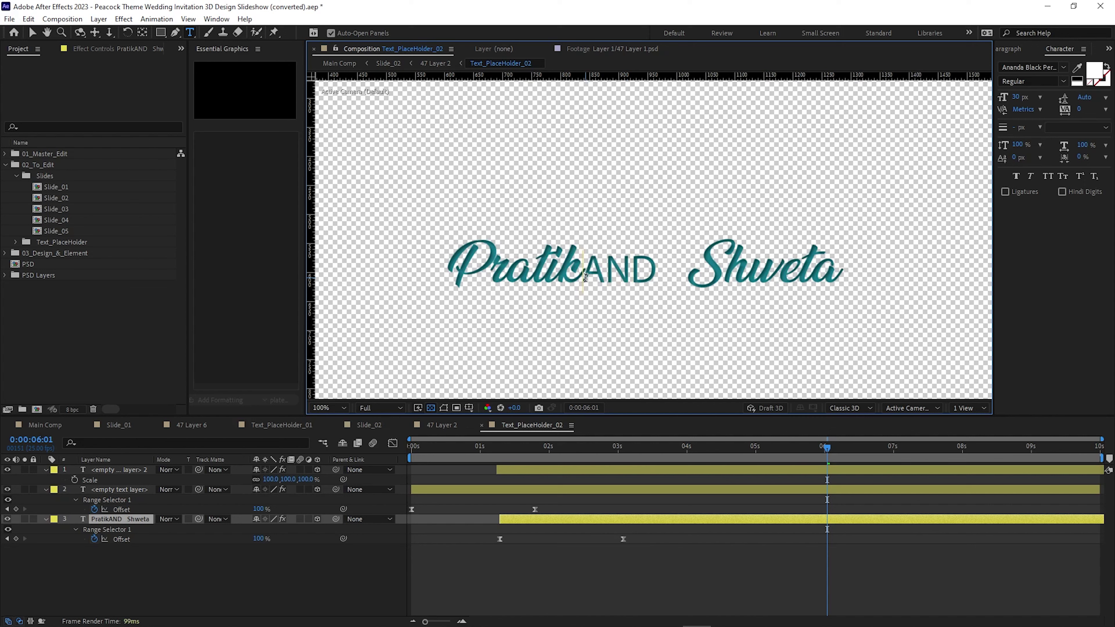
double_click(654, 272)
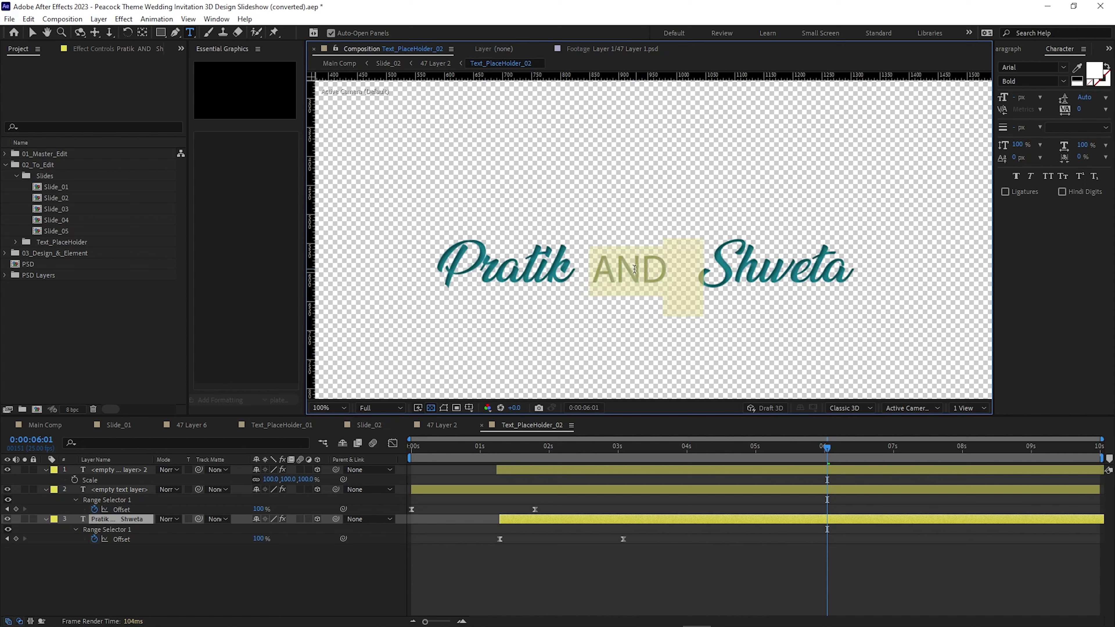
drag(663, 266, 588, 268)
mouse_move(1014, 97)
mouse_down()
mouse_move(996, 97)
mouse_move(1012, 99)
mouse_up()
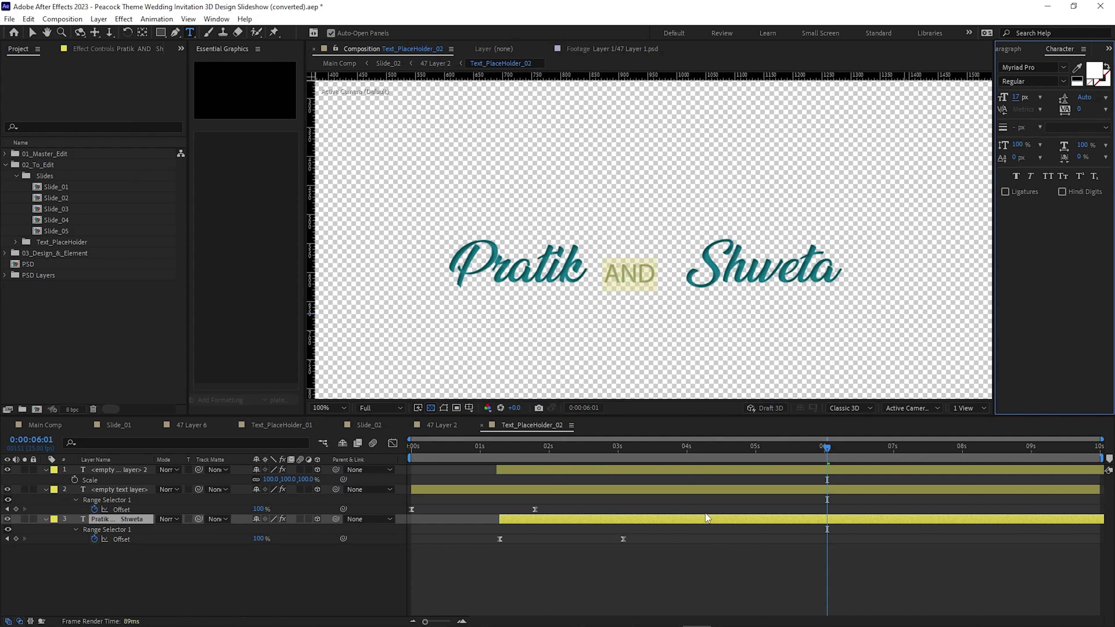
Step: Scale the combined names layer in Text_PlaceHolder_02 down to 231%
click(710, 526)
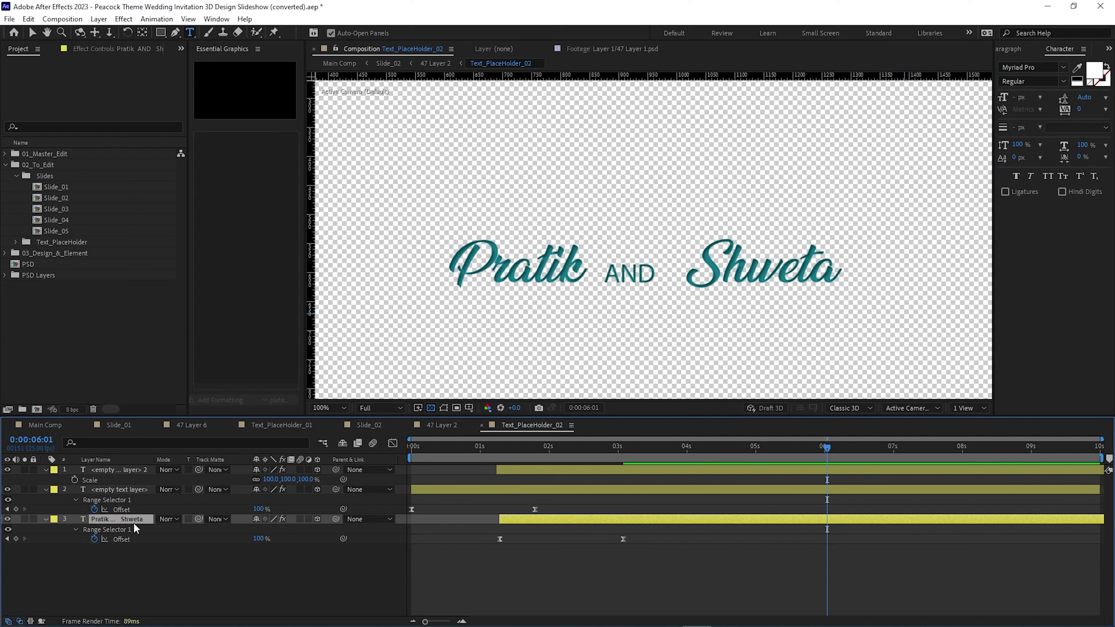
key(s)
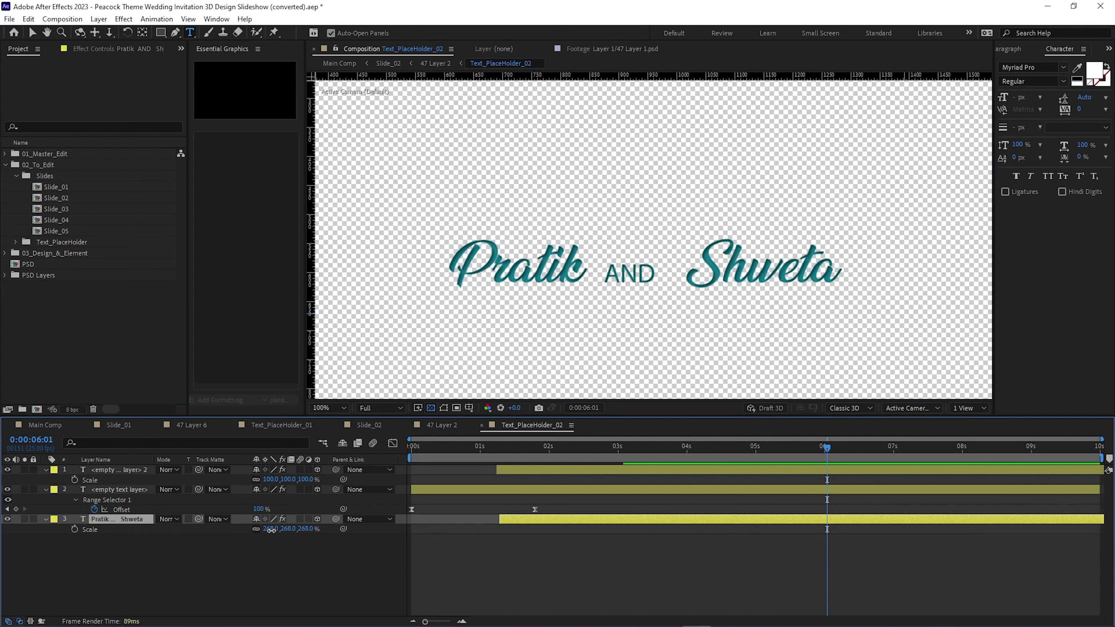
drag(271, 530, 255, 530)
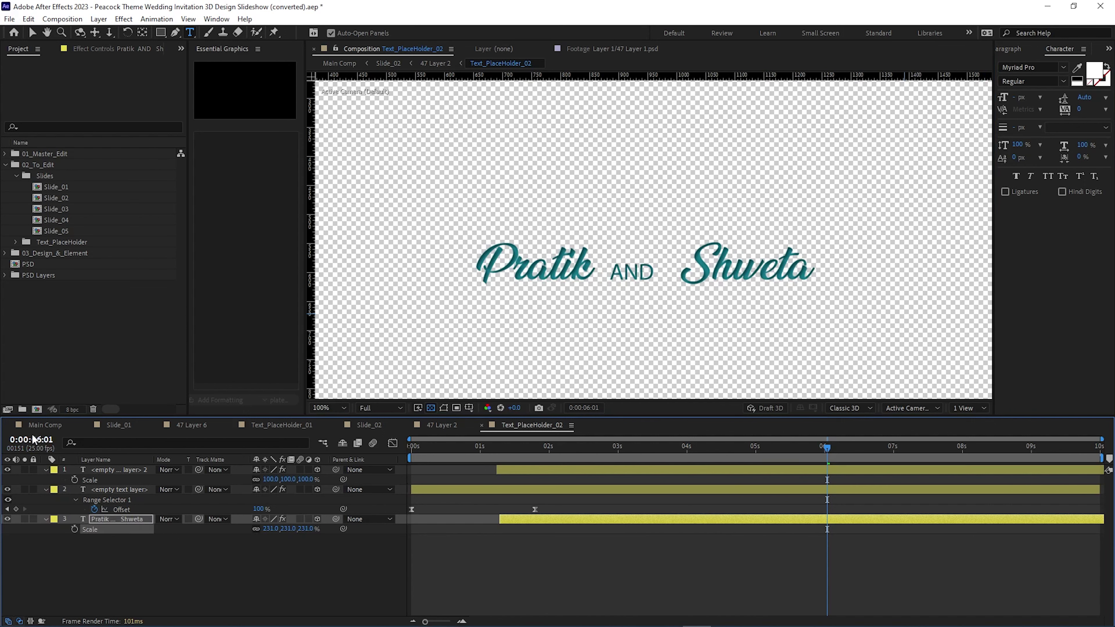
Step: Check the couple-photo slide and its names line in Main Comp at about 8 seconds
click(40, 428)
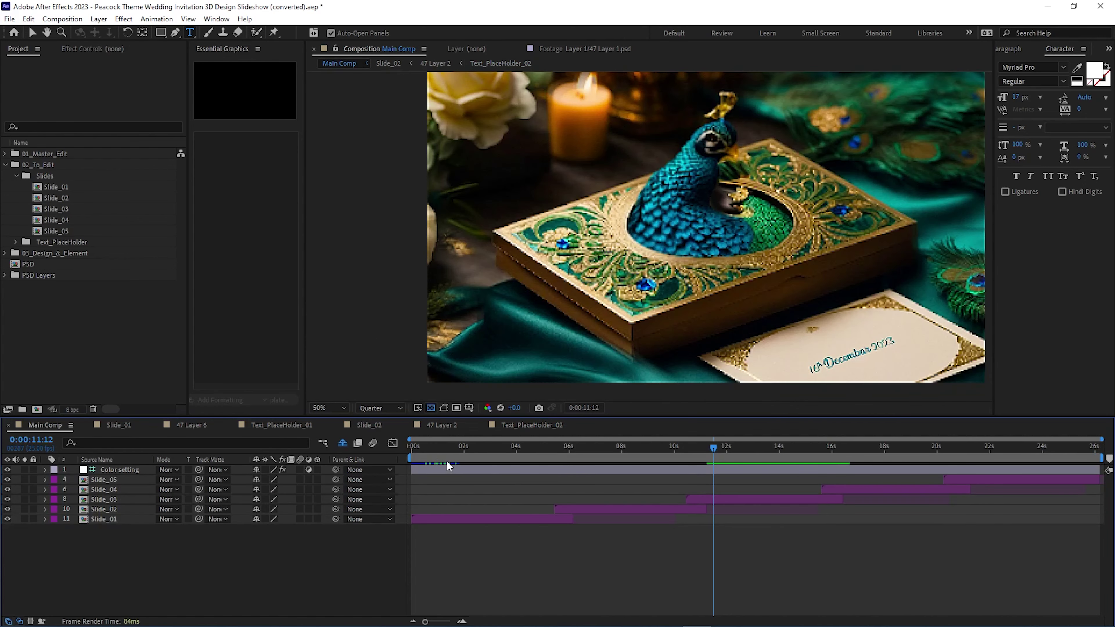
click(508, 450)
drag(514, 456, 641, 468)
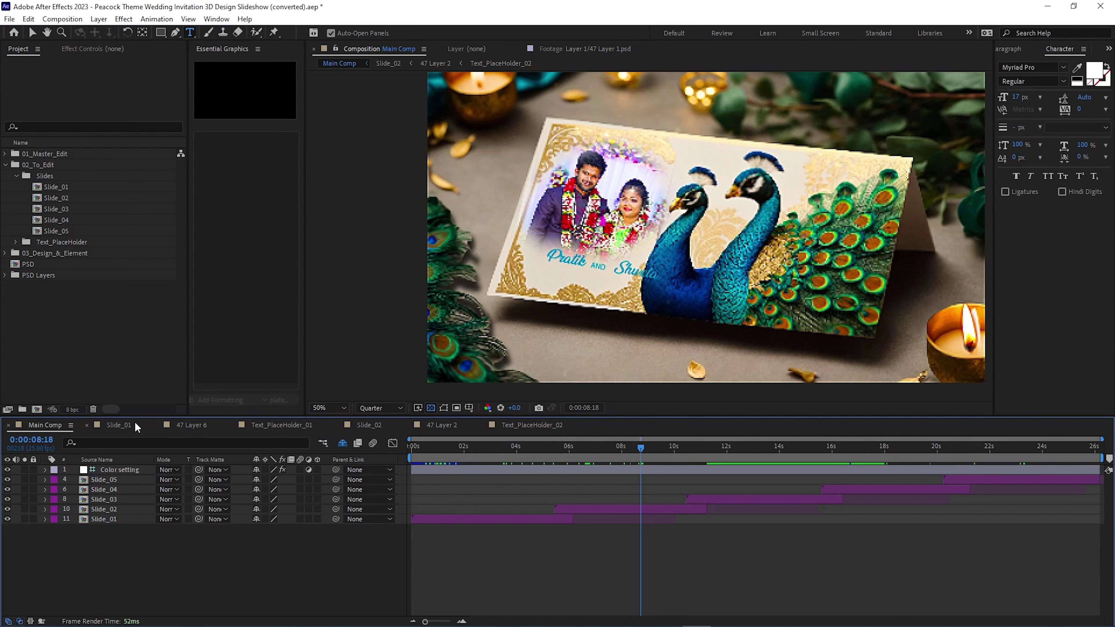
Step: Open the 47 Layer 2 composition inside Slide_02 and move the Text_PlaceHolder_02 layer to position 581.2, 646.2, 215.9
double_click(54, 199)
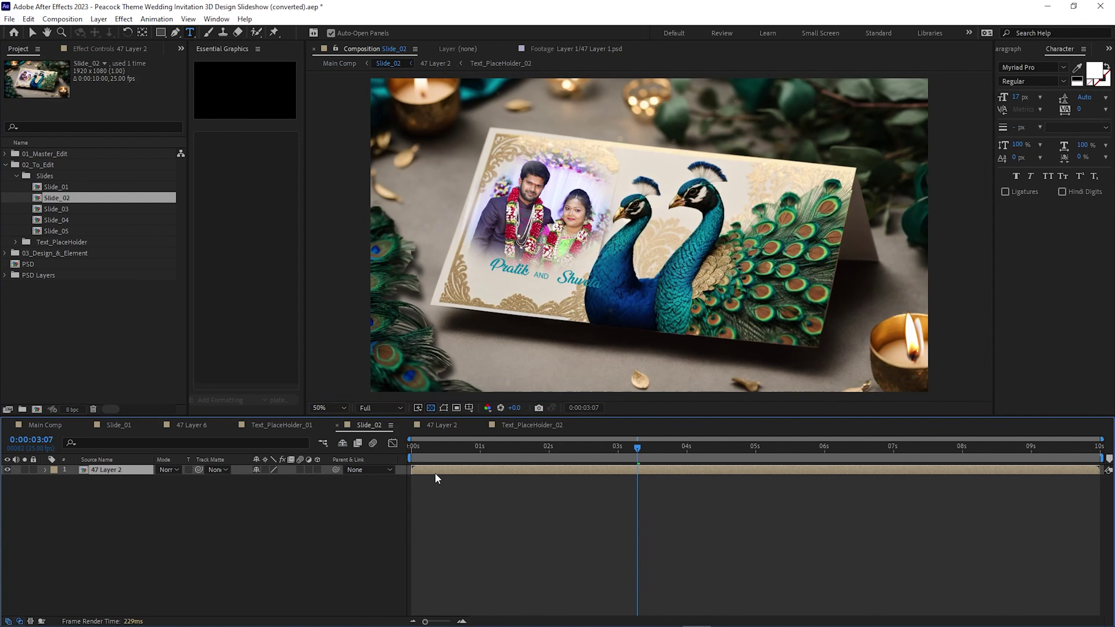
double_click(435, 472)
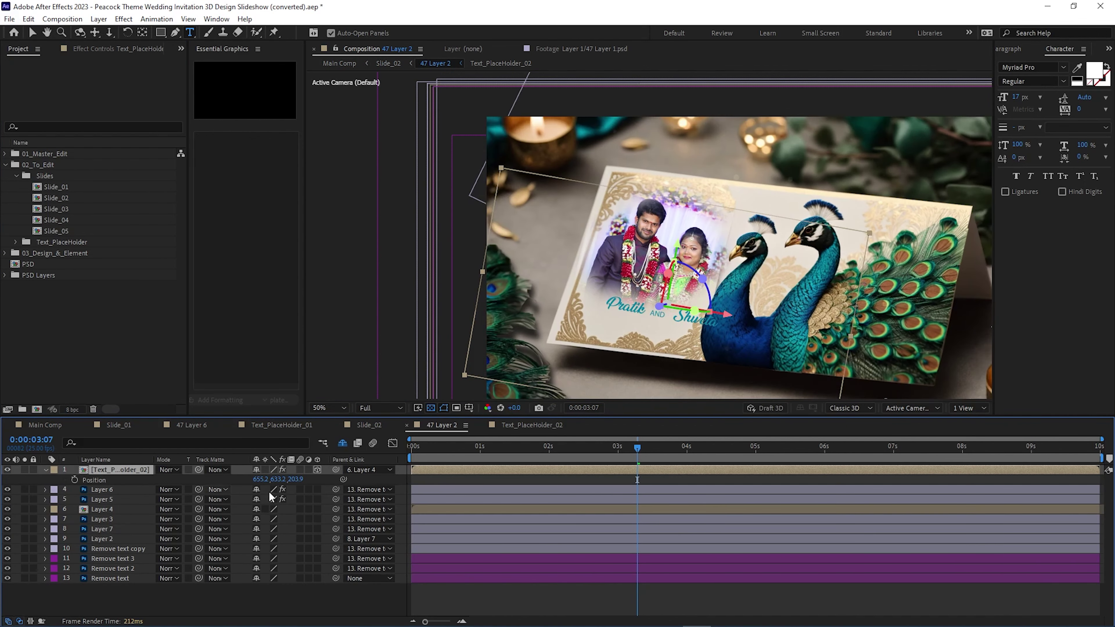
click(246, 481)
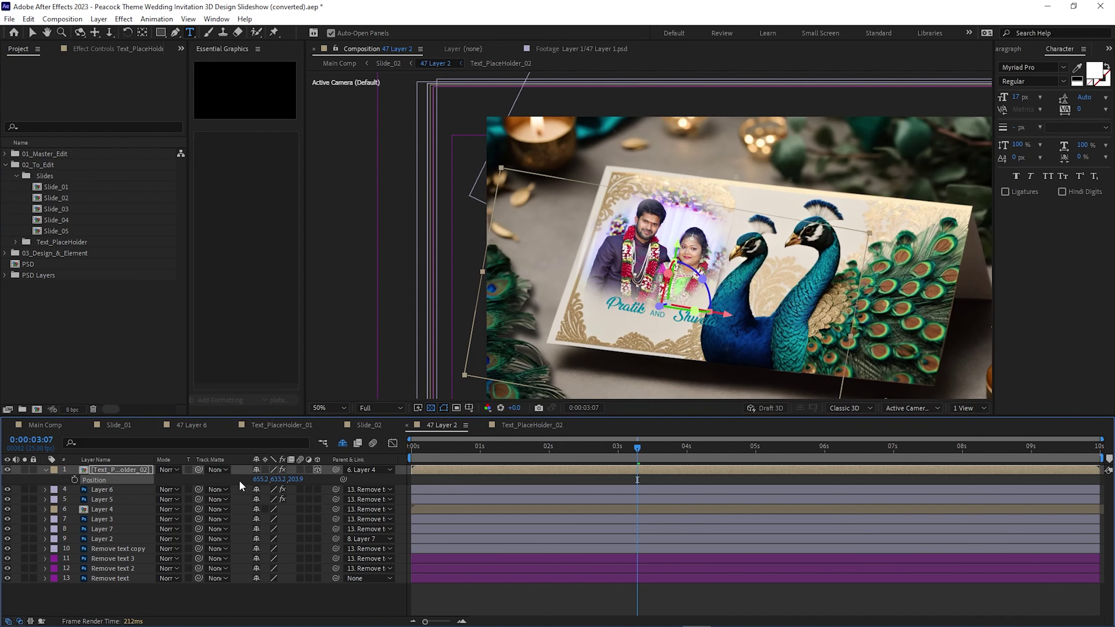
drag(239, 480, 197, 482)
mouse_move(273, 481)
mouse_down()
mouse_move(307, 479)
mouse_move(276, 482)
mouse_move(290, 472)
mouse_up()
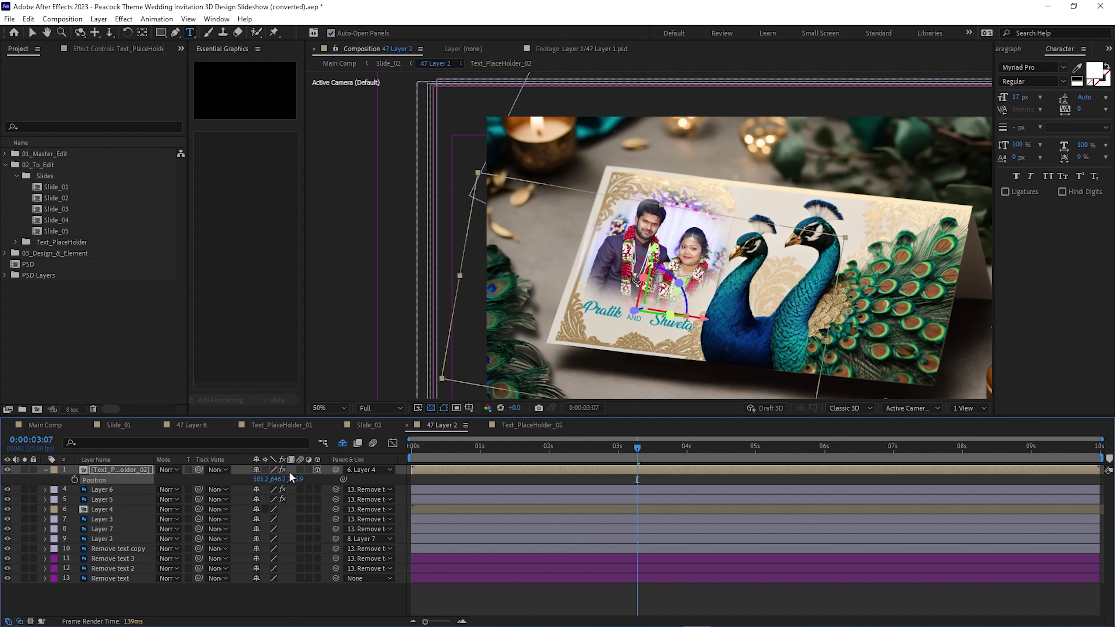
Step: Play the 47 Layer 2 composition from the start to review the repositioned names, then park the time at 0:00:02:22
drag(537, 456, 433, 466)
key(space)
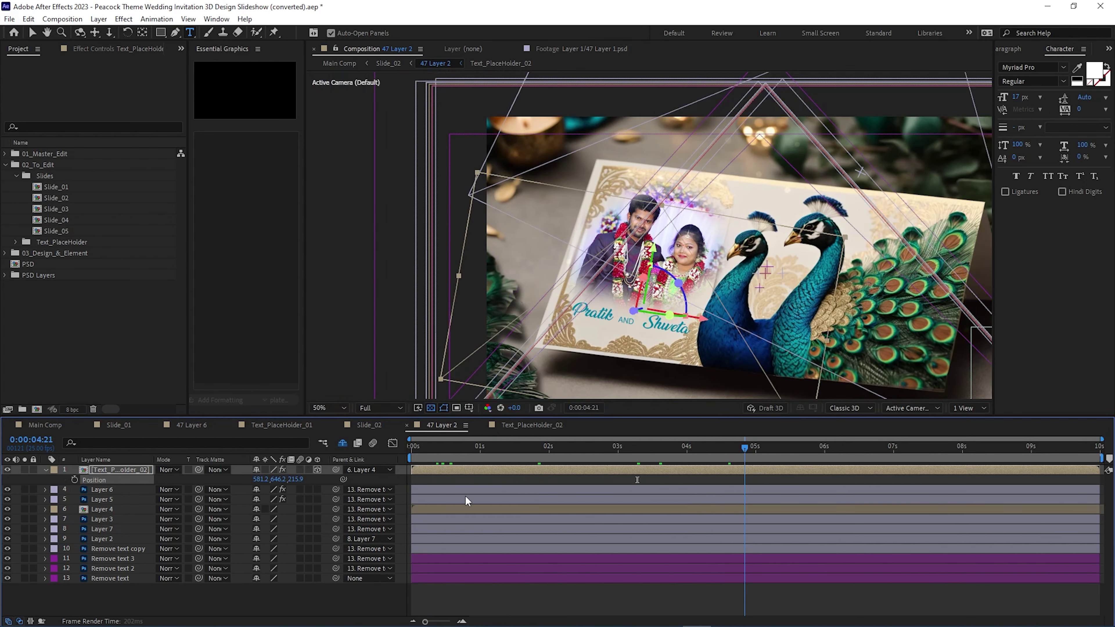
key(space)
key(space)
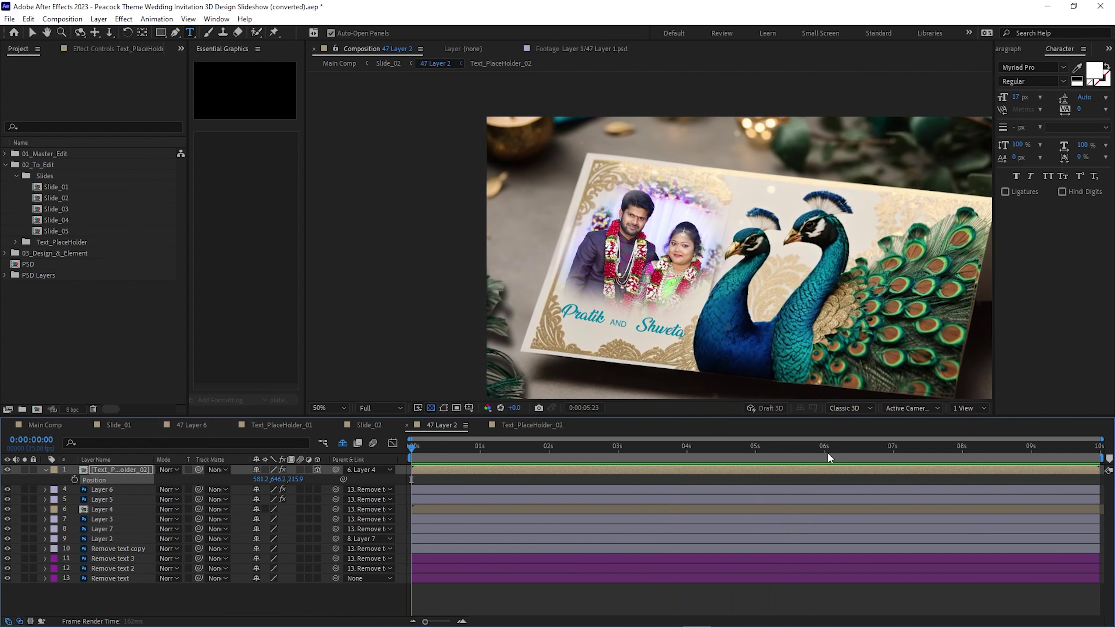
click(609, 463)
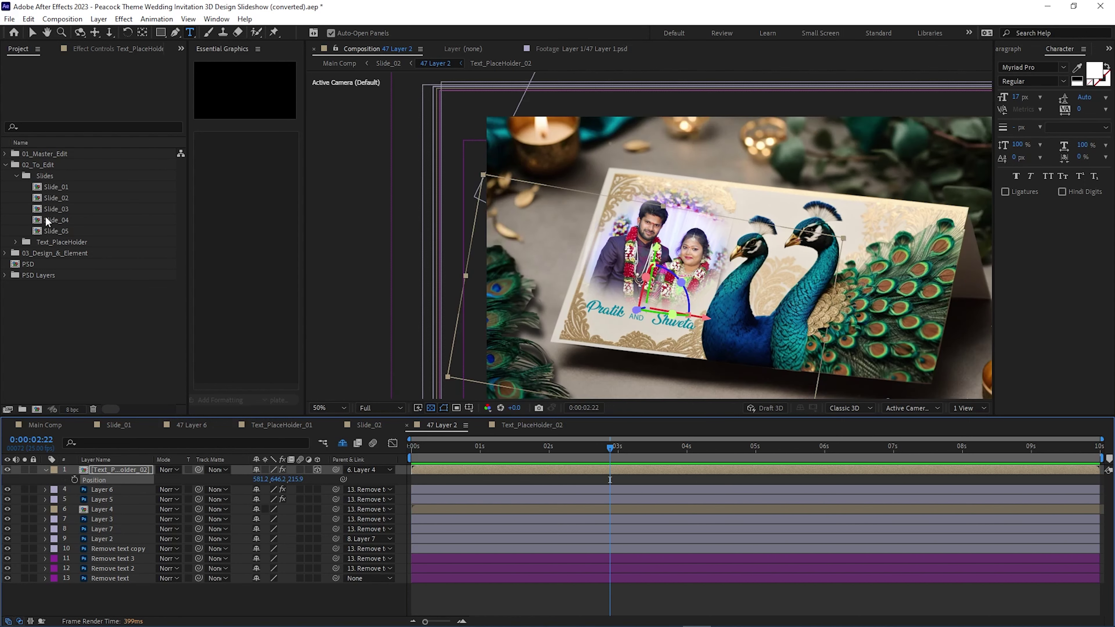
Step: Open Slide_04's nested Text_PlaceHolder_04 composition through 47 Layer 4 and view the venue text at Full resolution
double_click(45, 220)
drag(561, 451, 772, 487)
double_click(519, 471)
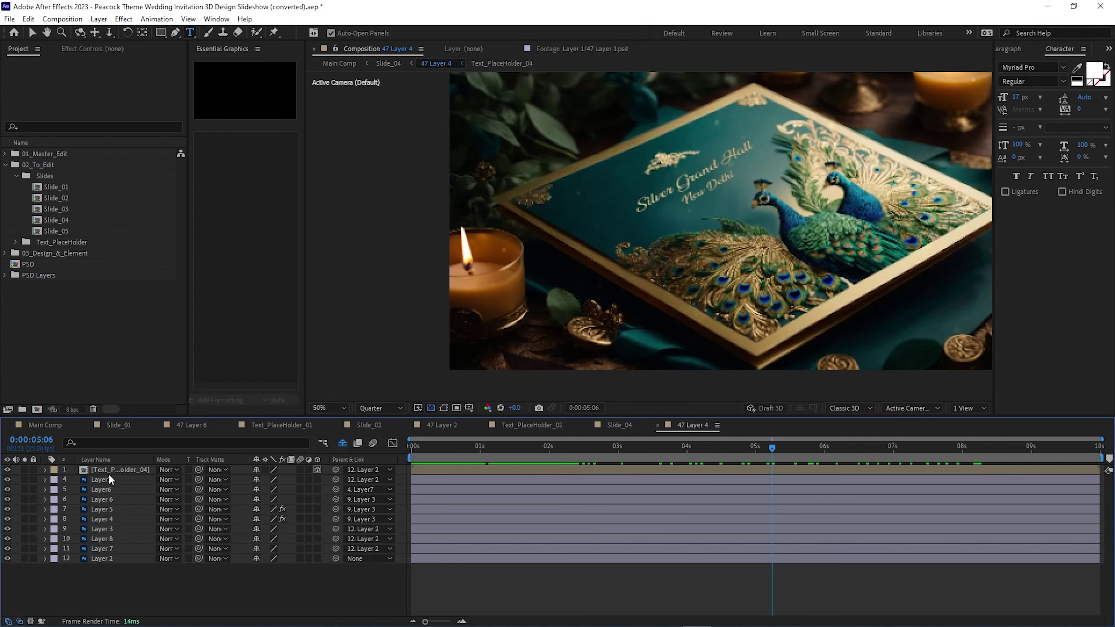
click(108, 472)
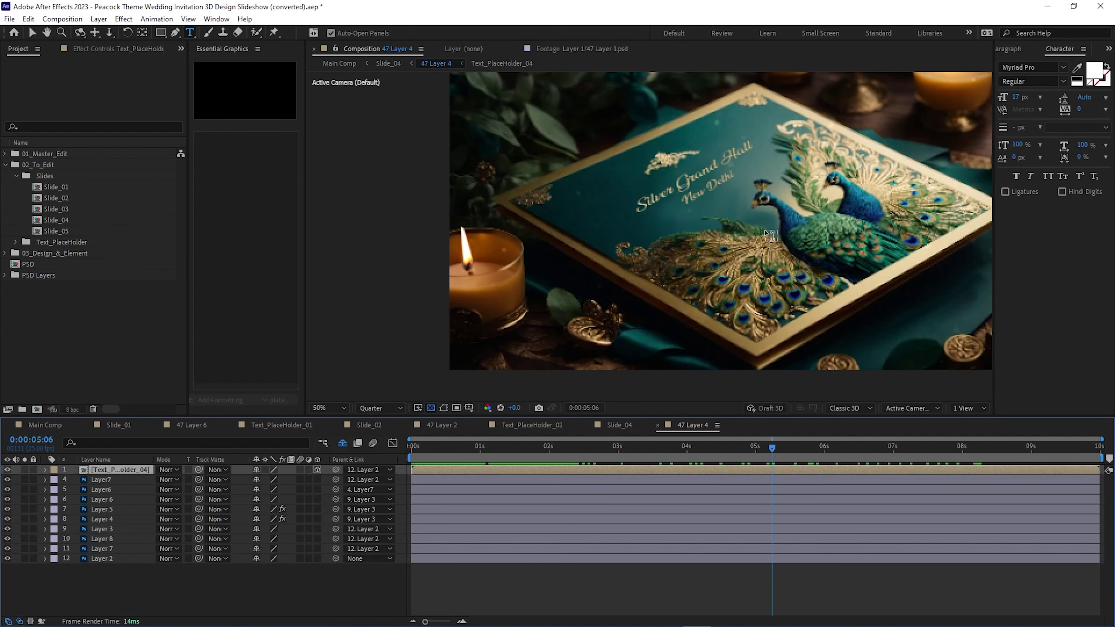
double_click(138, 468)
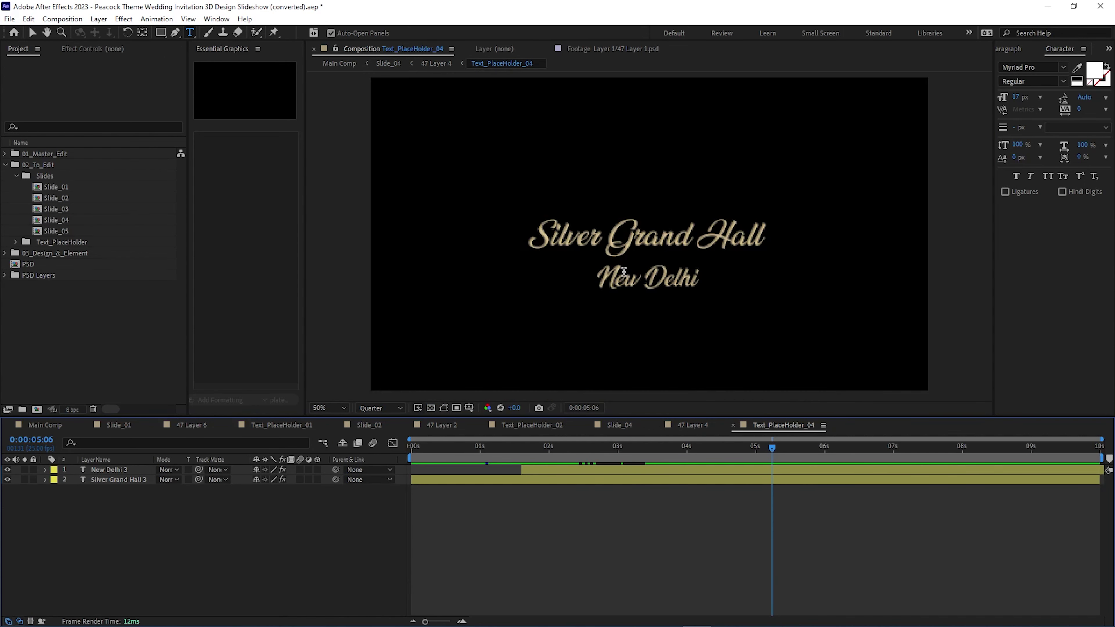
click(385, 408)
click(381, 428)
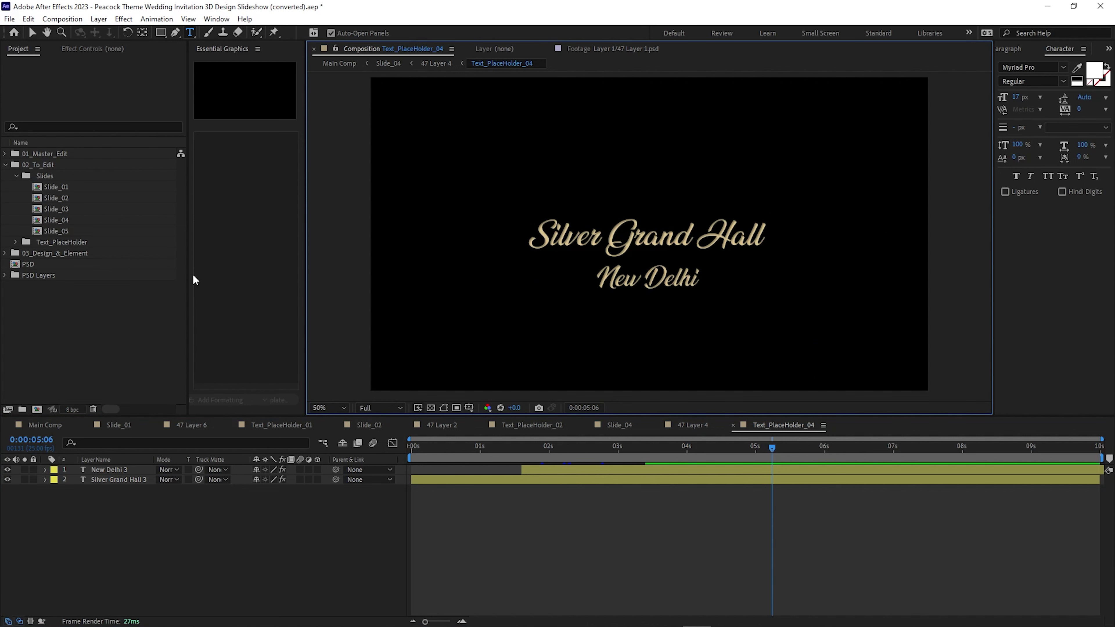
Step: Return to Main Comp to review the slideshow
click(47, 425)
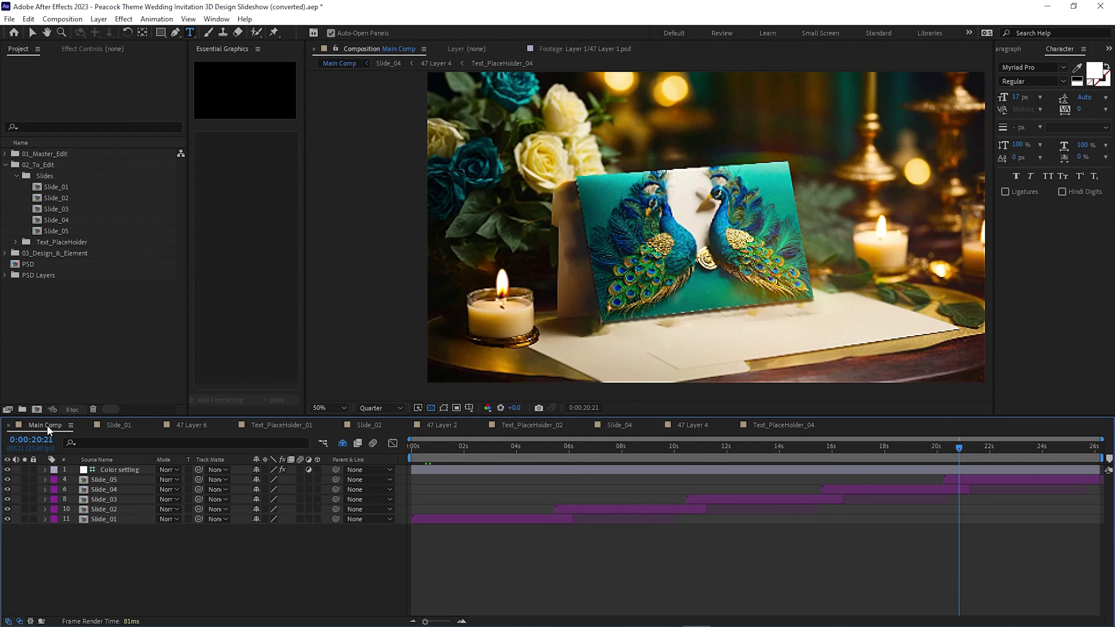